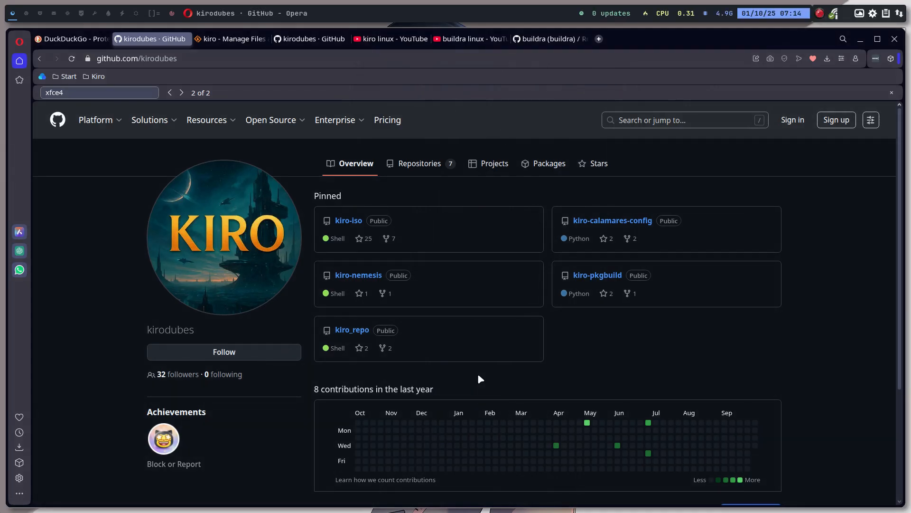
- Reload the SourceForge kiro Files listing, then switch back to the kirodubes GitHub profile
click(230, 39)
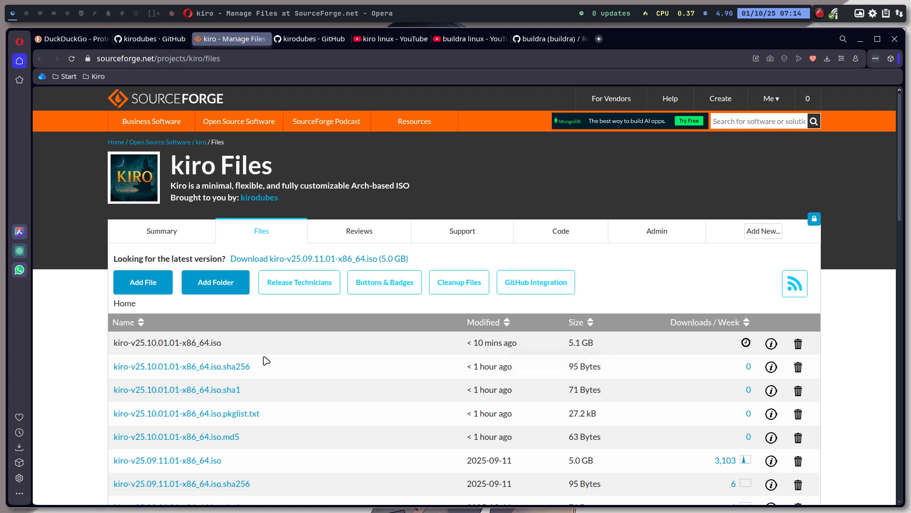
click(72, 58)
mouse_move(745, 343)
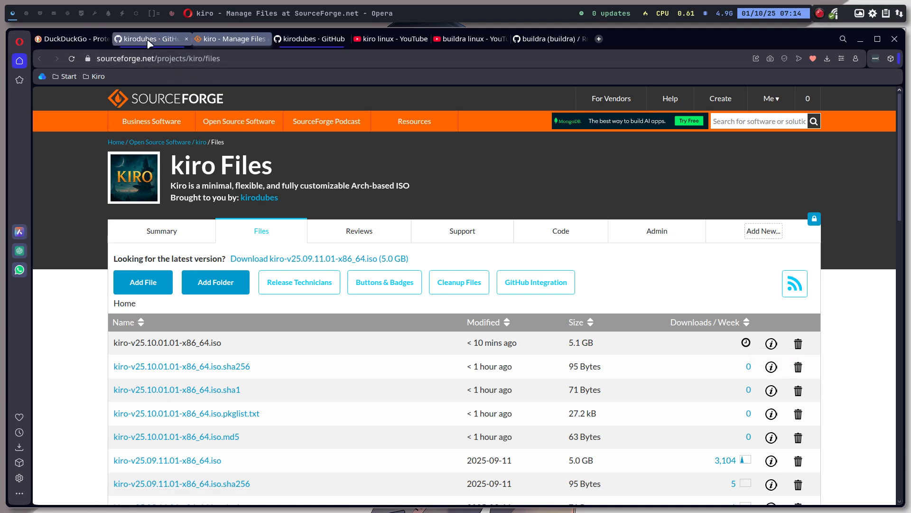
mouse_move(150, 38)
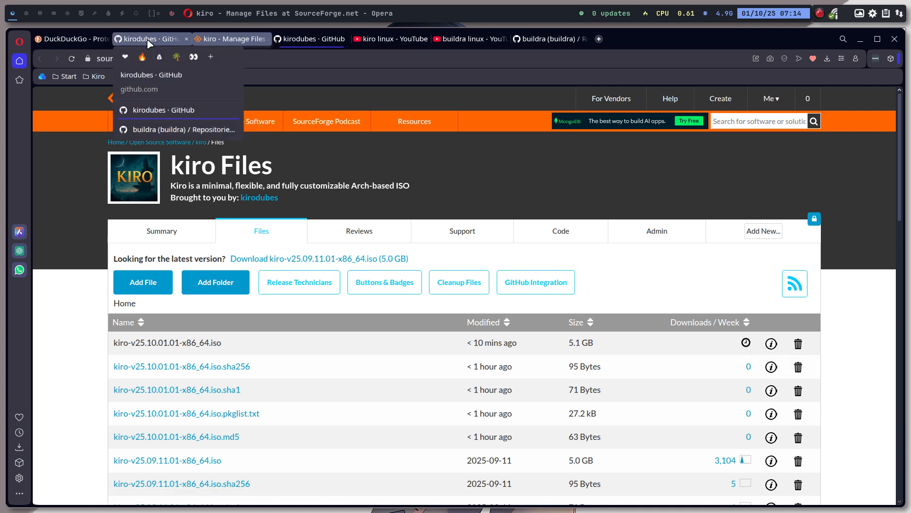
click(140, 40)
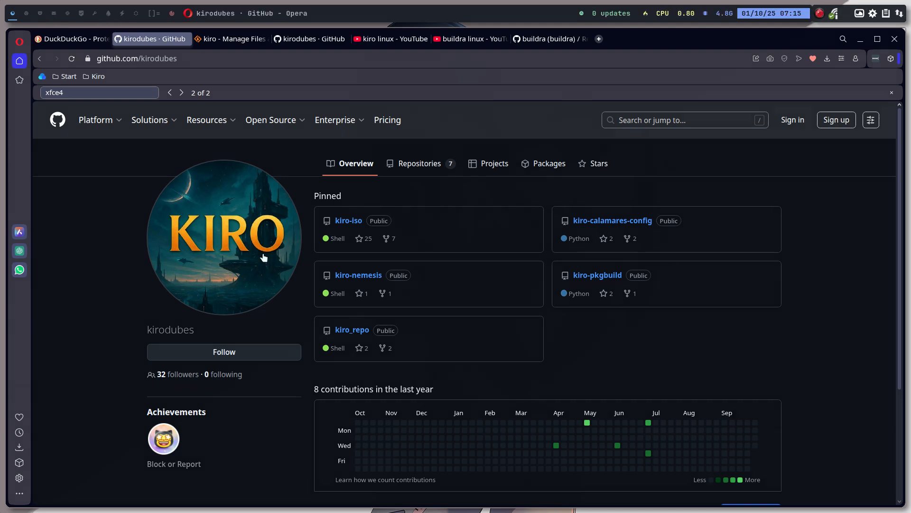
mouse_move(228, 39)
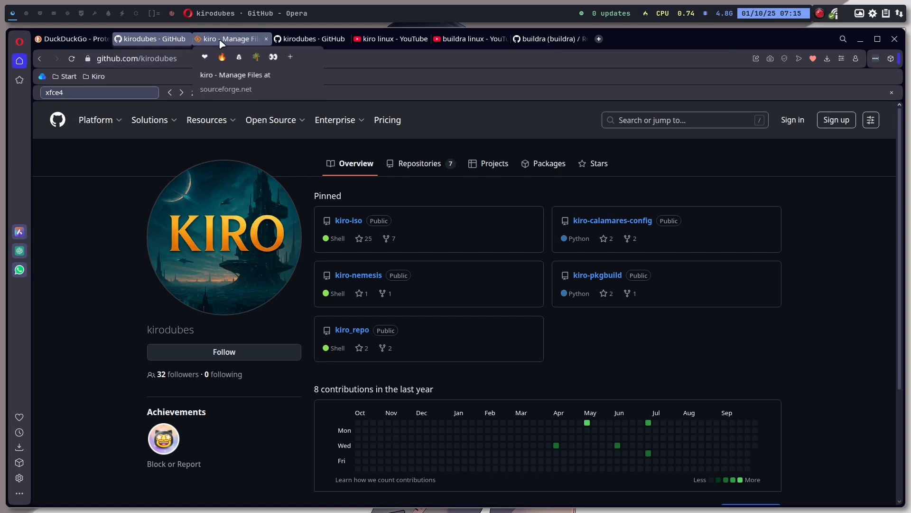
- Launch VirtualBox Manager on an empty workspace and start the Kiro virtual machine
click(28, 10)
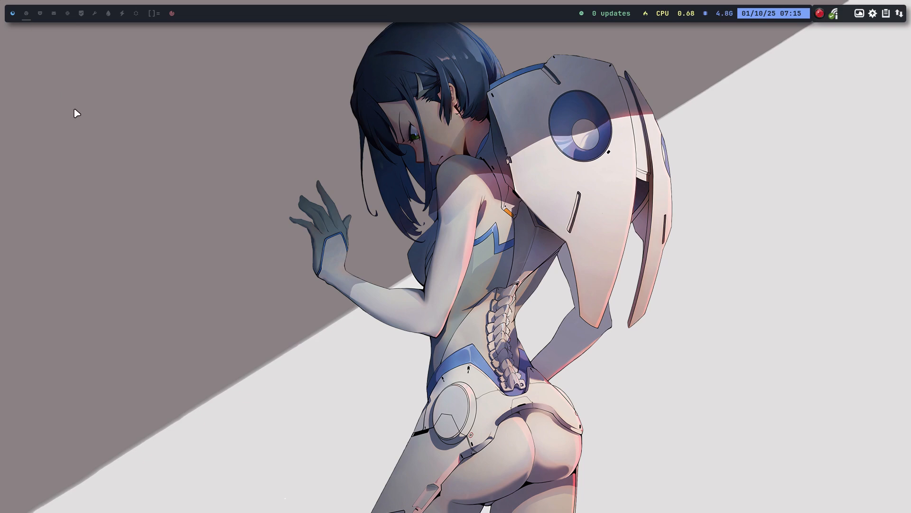
key(super+Return)
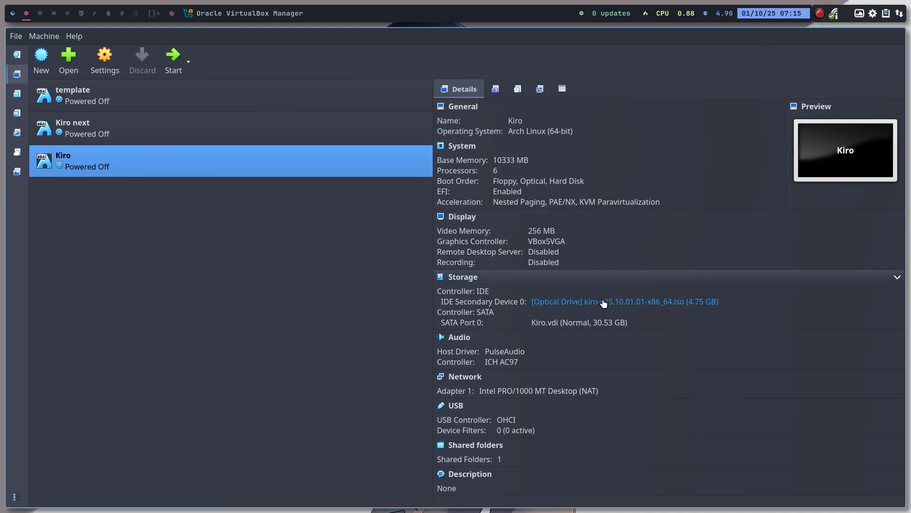
click(173, 56)
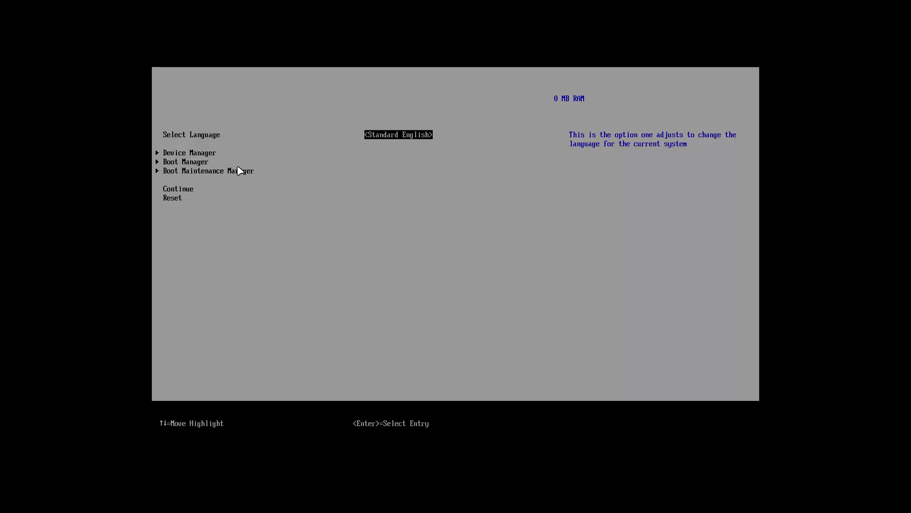
- Enter the firmware Boot Manager and choose the boot entry in the Kiro ISO boot menu
key(Down)
key(Down)
key(Return)
key(Down)
key(Down)
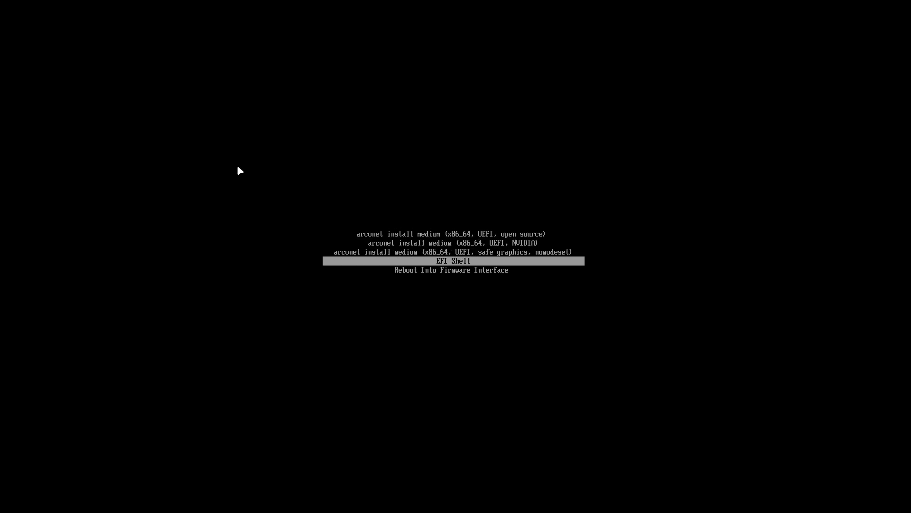
key(Down)
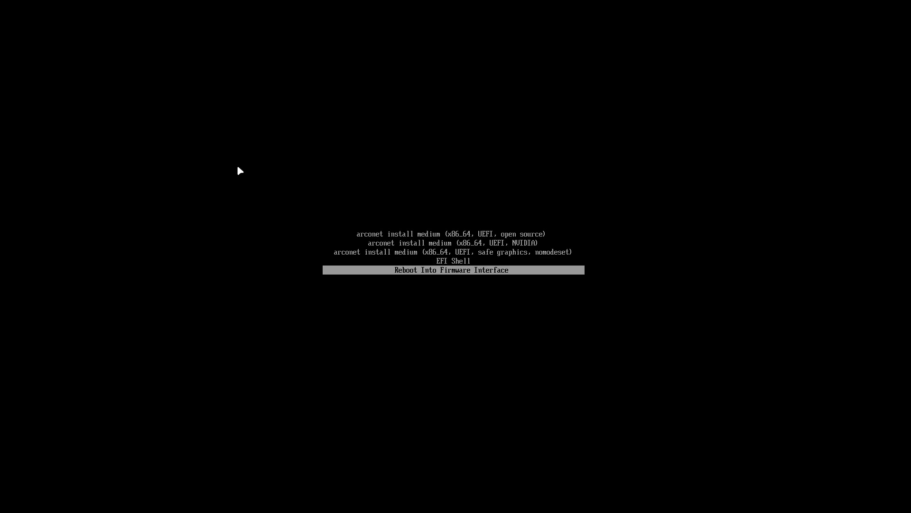
key(Up)
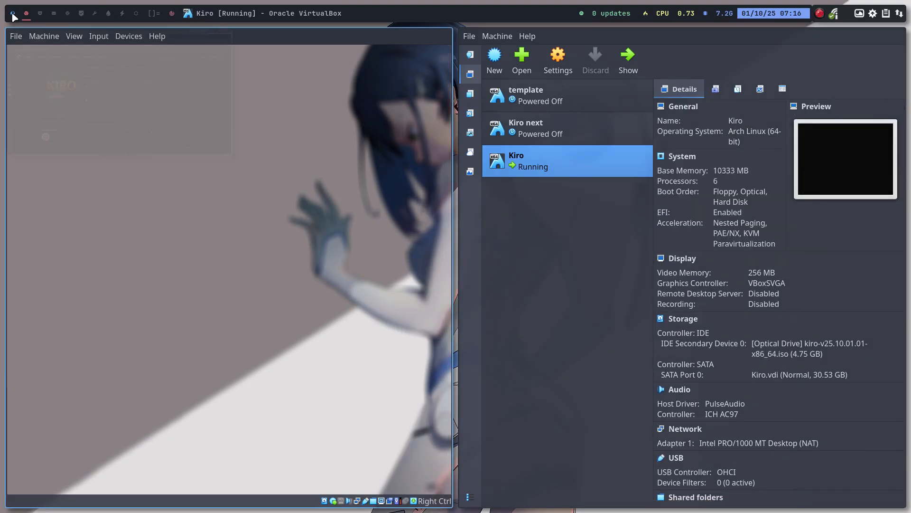
- Run sudo pacman -S archiso in the terminal and confirm reinstalling archiso 86-1
click(39, 12)
key(super+Return)
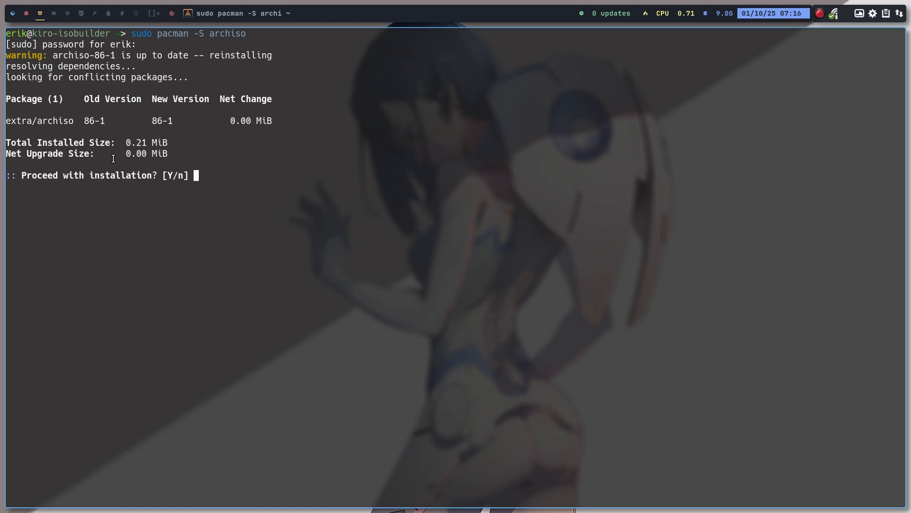
key(Return)
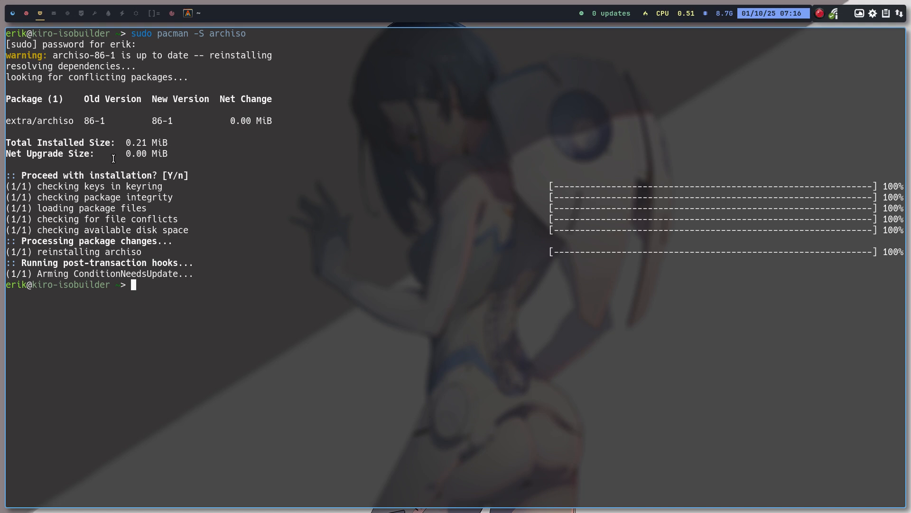
- Close the terminal and browse Thunar to File System /usr/share
key(super+q)
key(super+shift+Return)
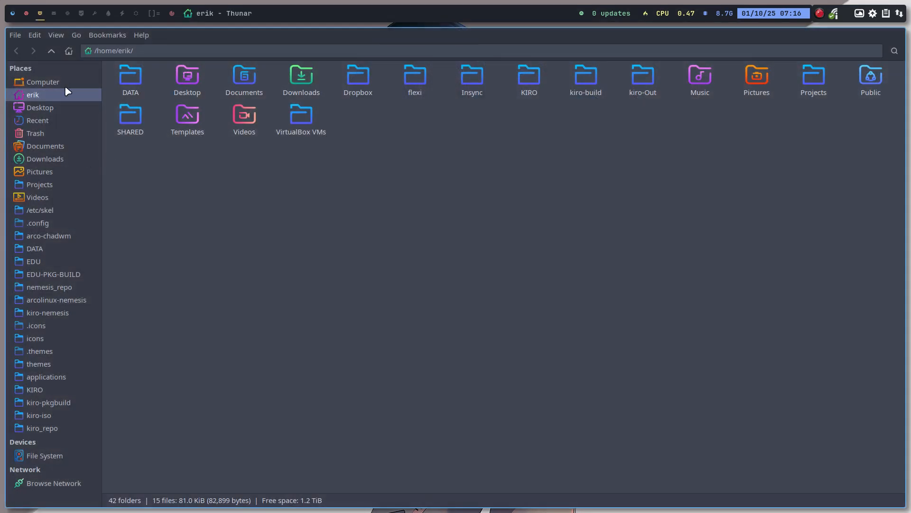
click(43, 82)
double_click(131, 79)
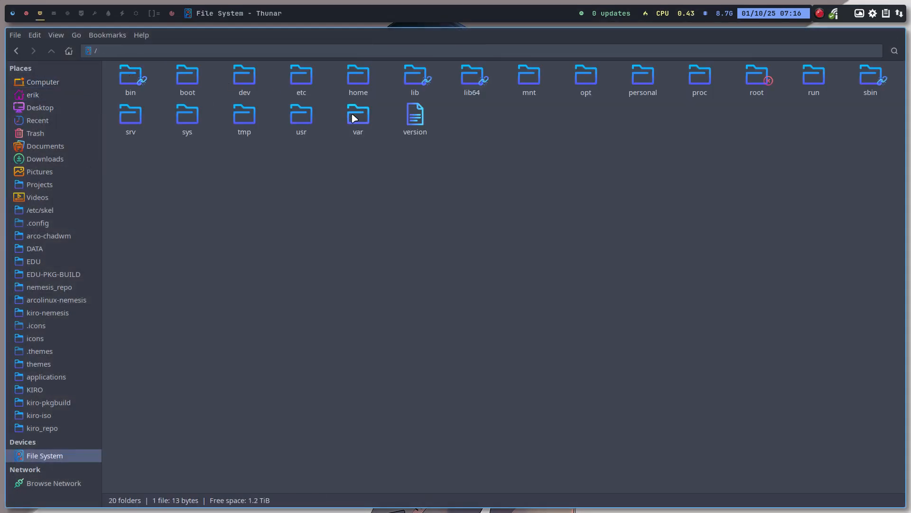
double_click(301, 118)
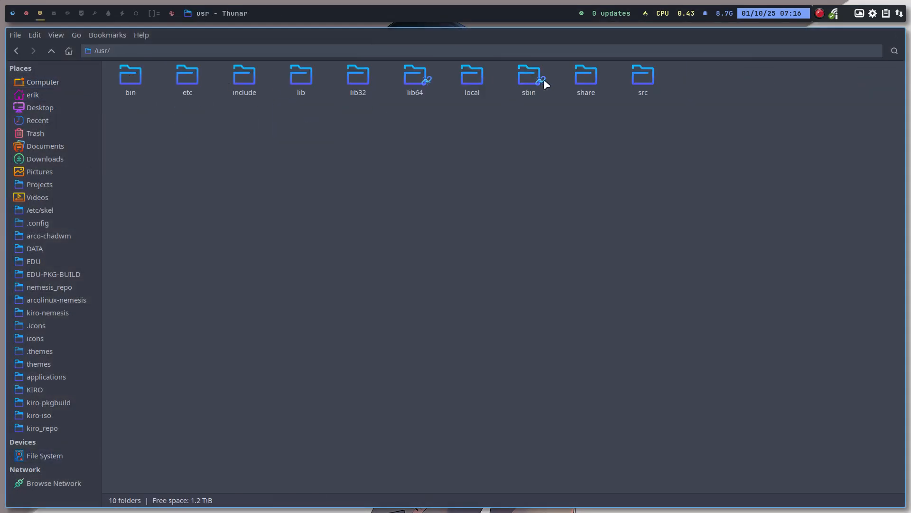
double_click(580, 79)
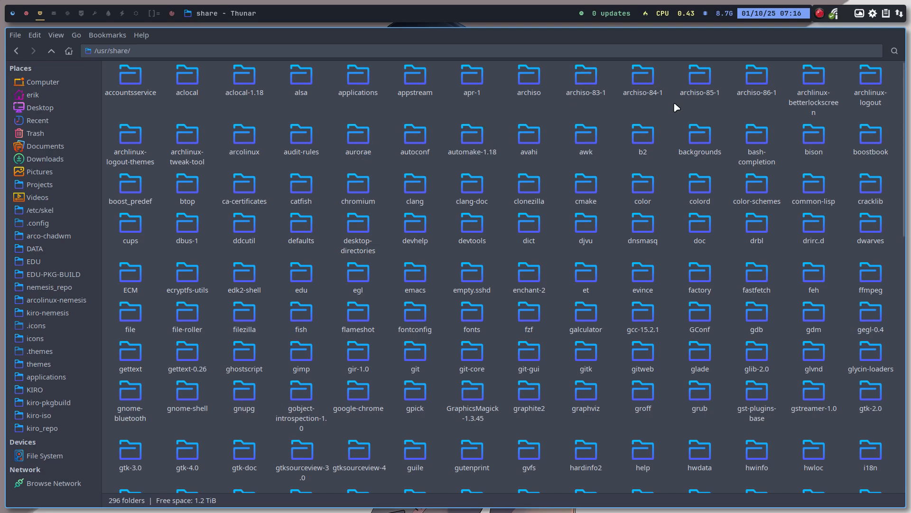
- Select the archiso-85-1 and archiso-86-1 folders together and bring up their actions
click(530, 82)
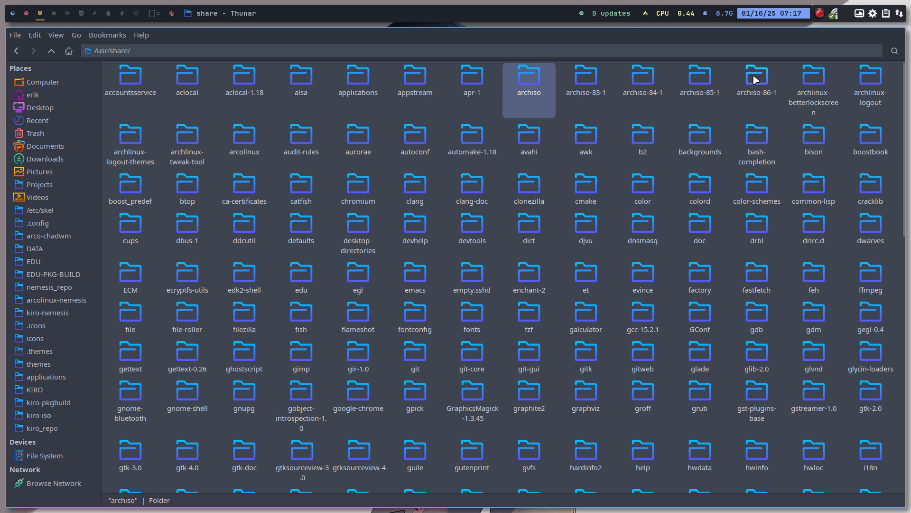
click(706, 79)
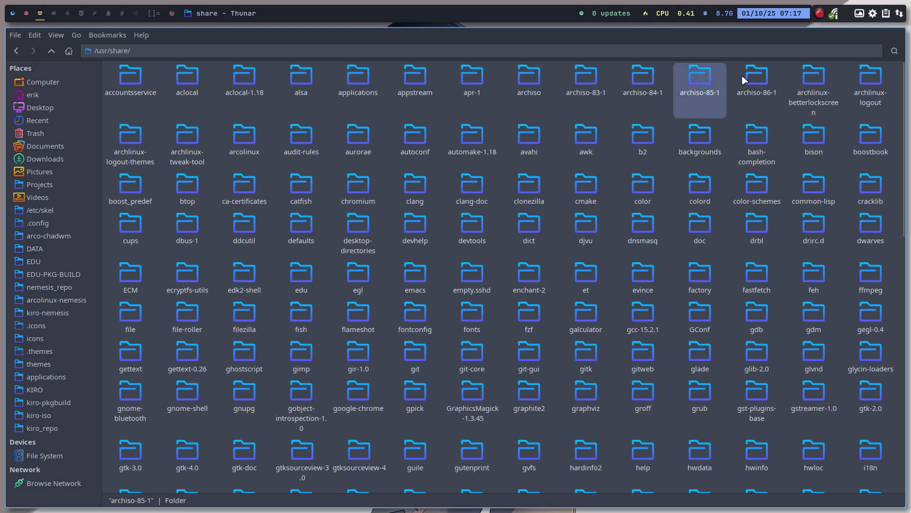
ctrl+click(756, 79)
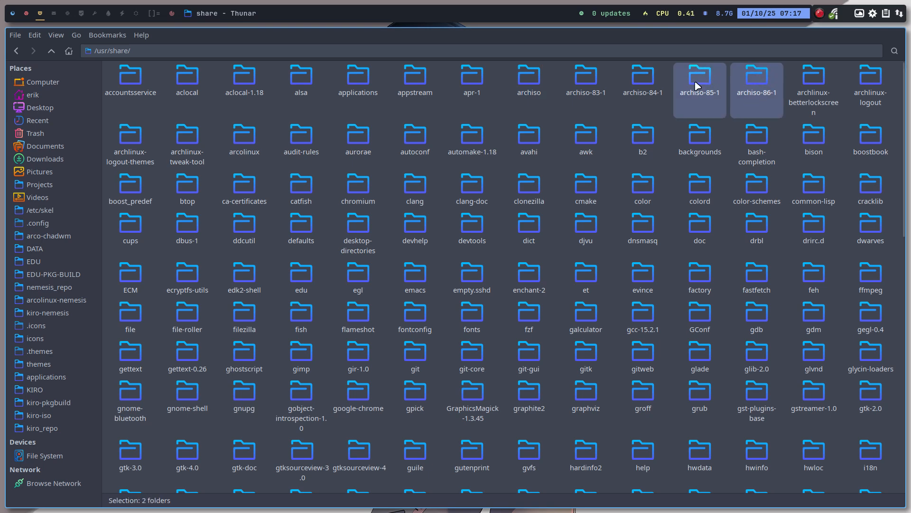
click(698, 84)
click(755, 84)
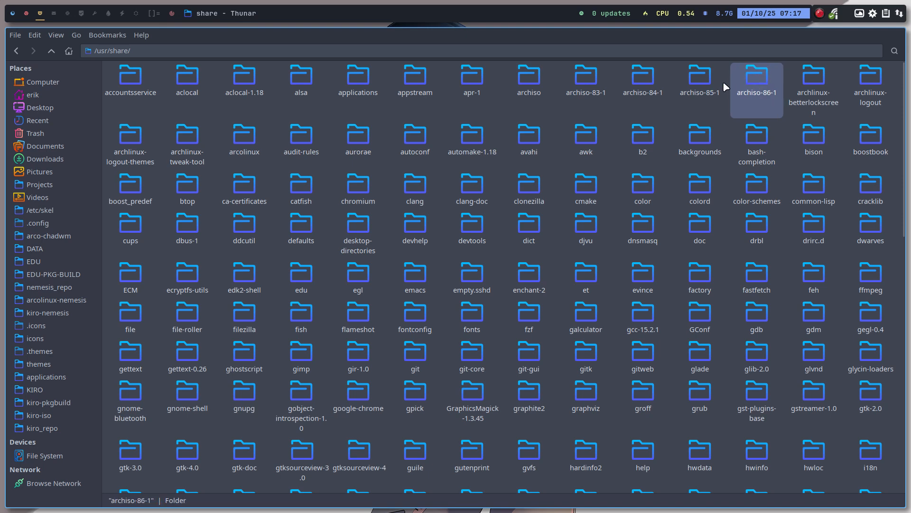
ctrl+click(701, 84)
right_click(707, 80)
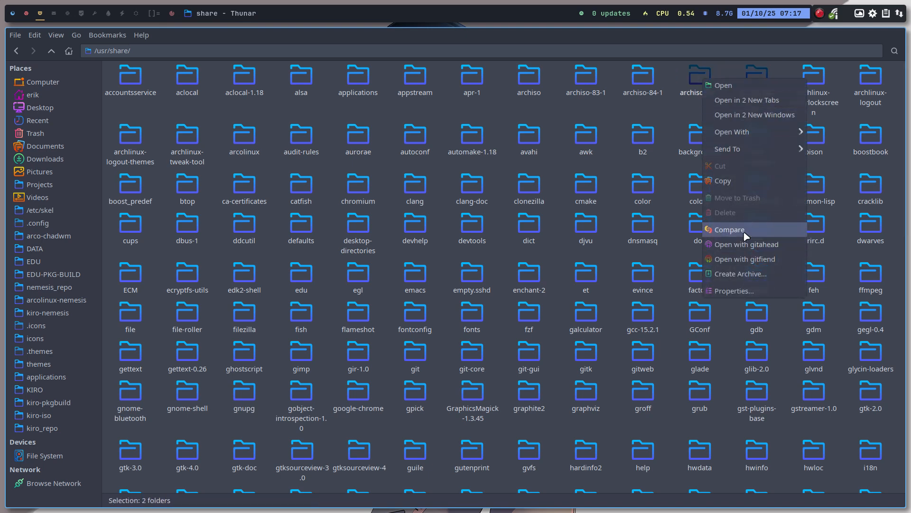
- Compare the two archiso folders in Meld, inspect the boot loader conf, grub, loader.conf and profiledef.sh differences, then close it
click(730, 230)
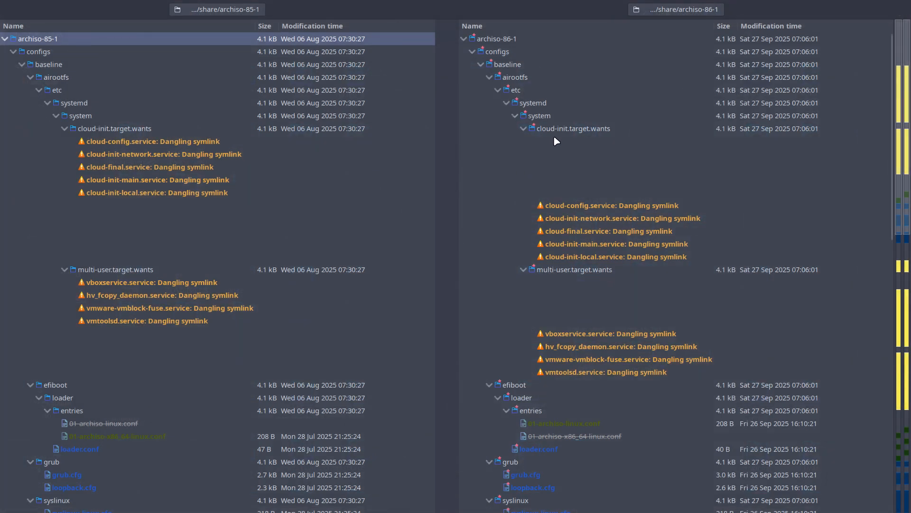
scroll(554, 136, down, 3)
scroll(600, 268, down, 2)
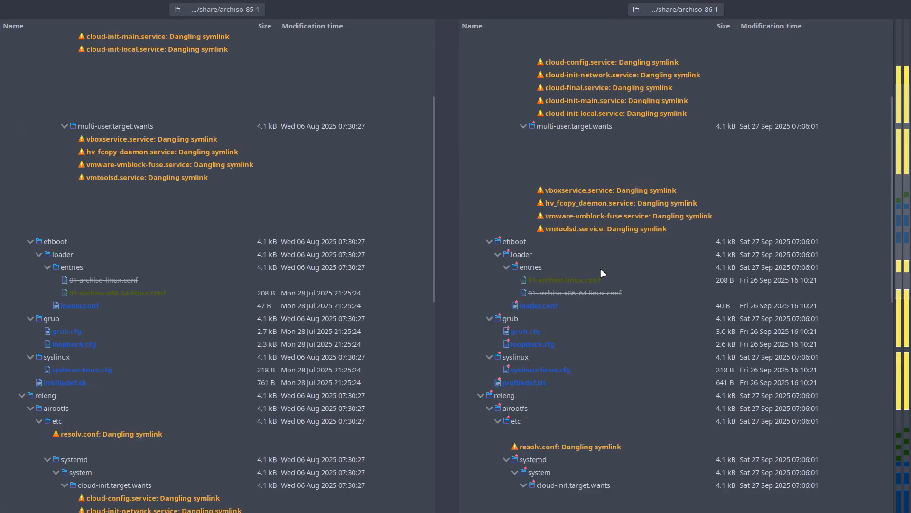
scroll(601, 267, down, 2)
click(558, 136)
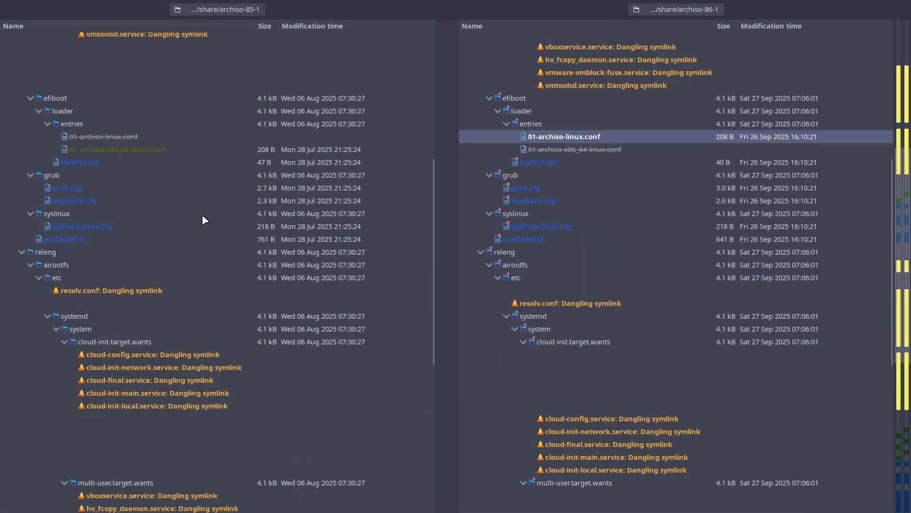
click(121, 150)
click(541, 136)
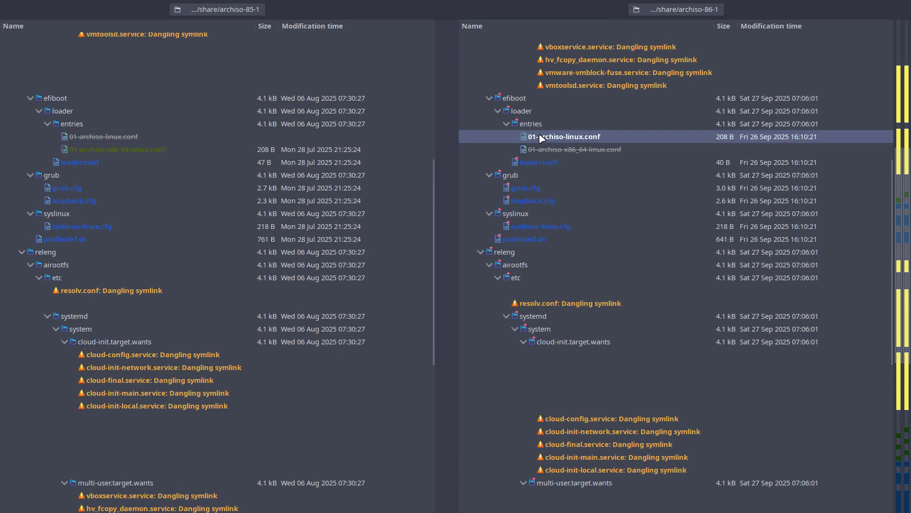
click(541, 188)
click(534, 163)
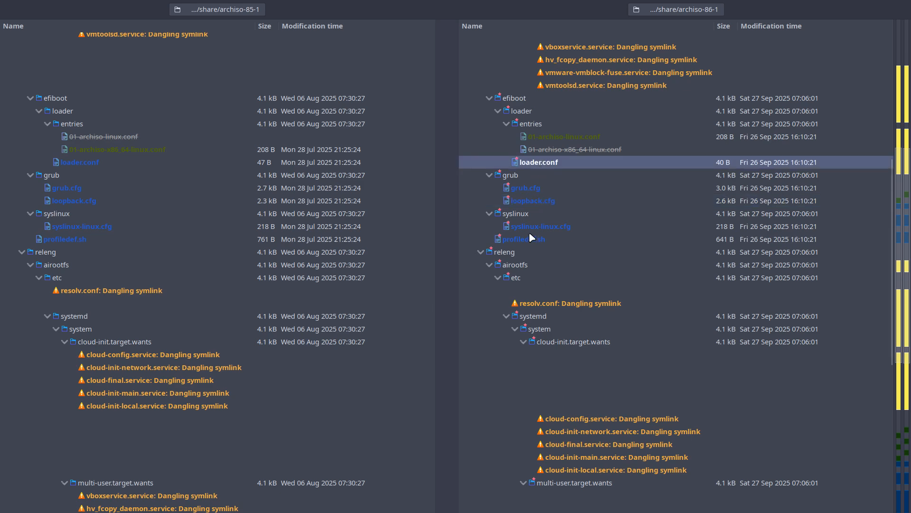
click(529, 228)
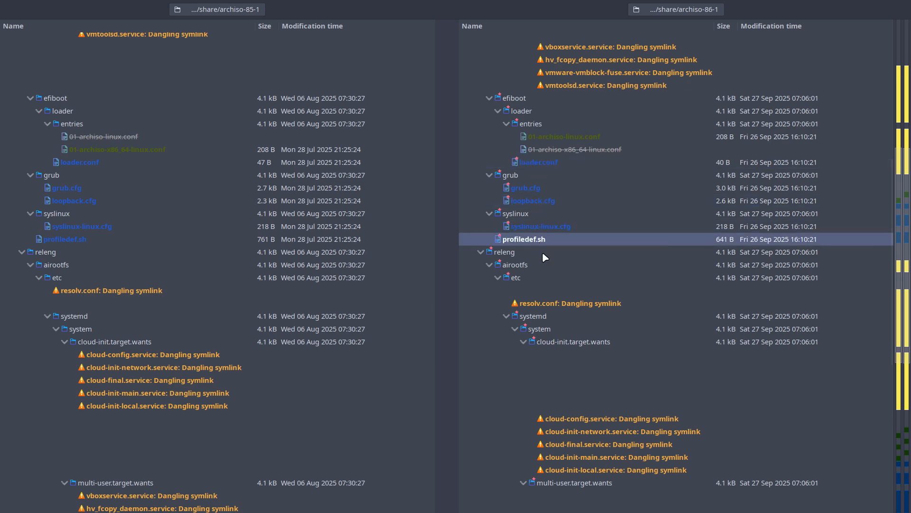
scroll(542, 251, down, 3)
scroll(543, 253, down, 3)
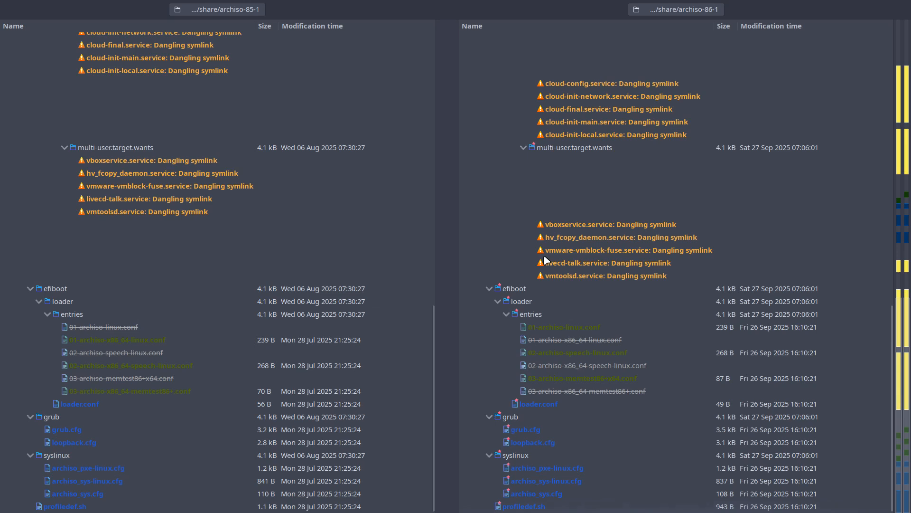
click(563, 327)
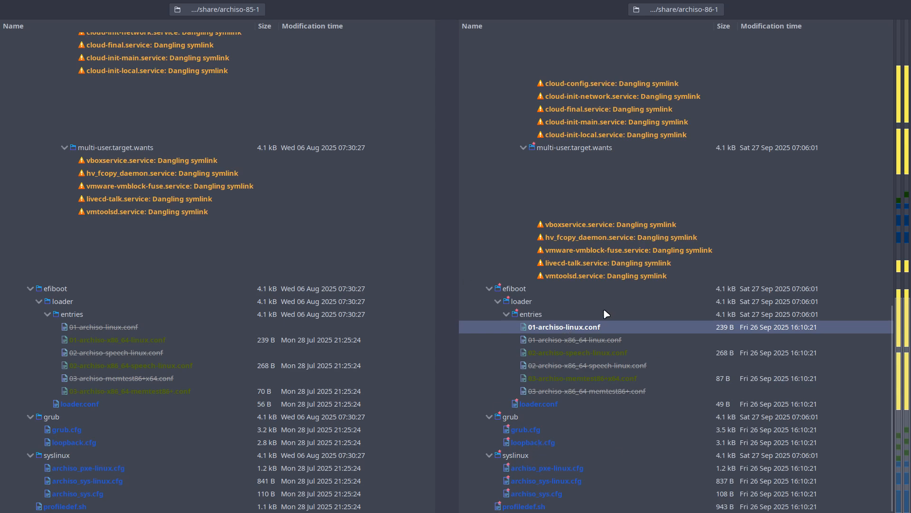
key(alt+Tab)
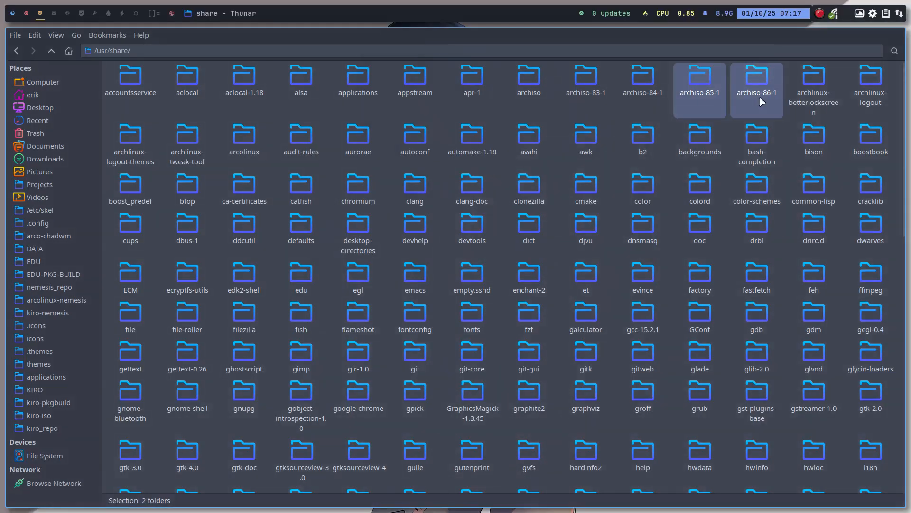
- Bring the Kiro VM fullscreen and launch the Install ArcoLinux installer from its desktop
click(12, 13)
click(26, 13)
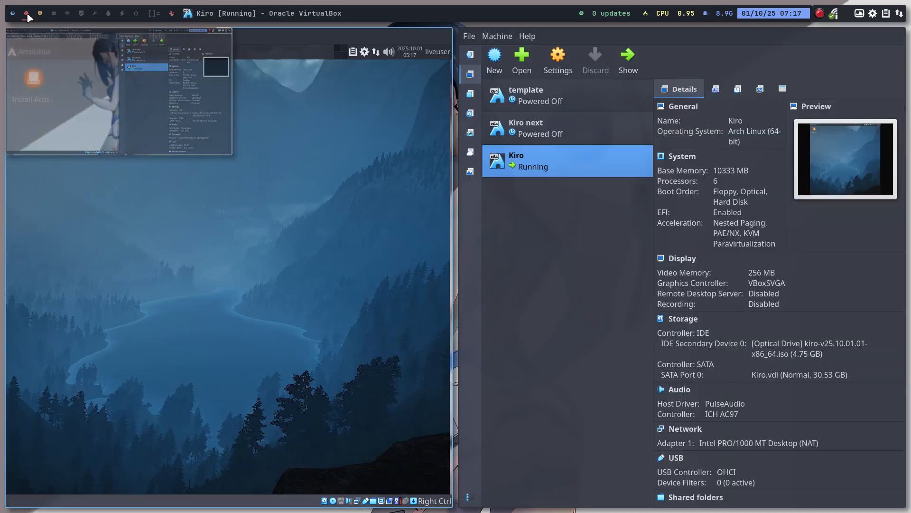
key(super+f)
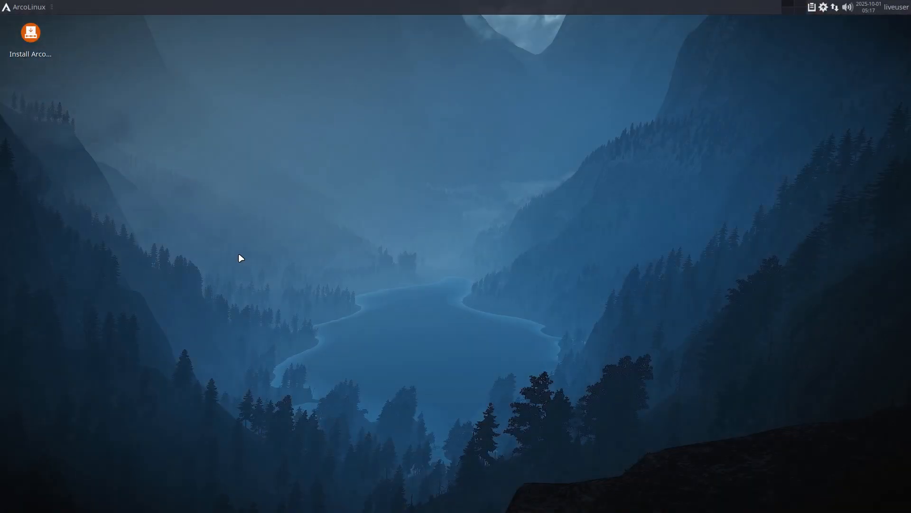
double_click(31, 33)
click(357, 294)
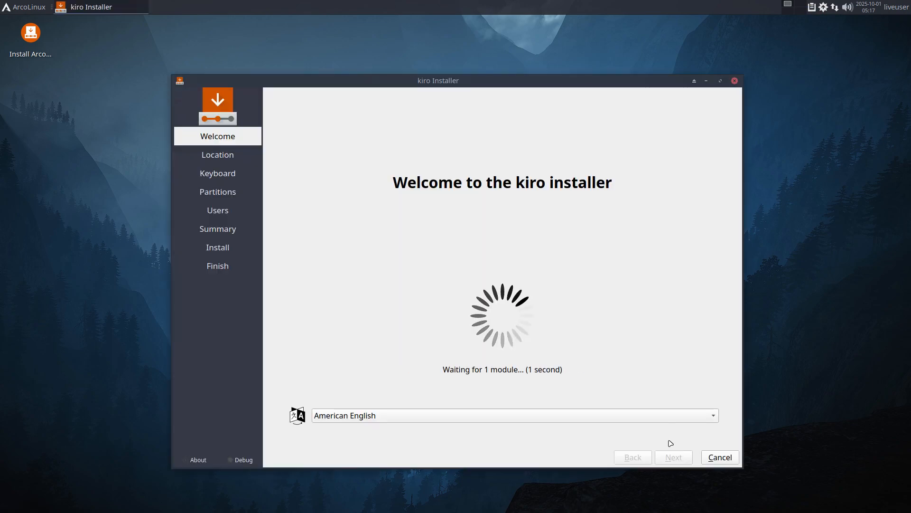
- Step through the installer choosing the Belgian keyboard layout and Erase disk partitioning
click(673, 456)
click(674, 456)
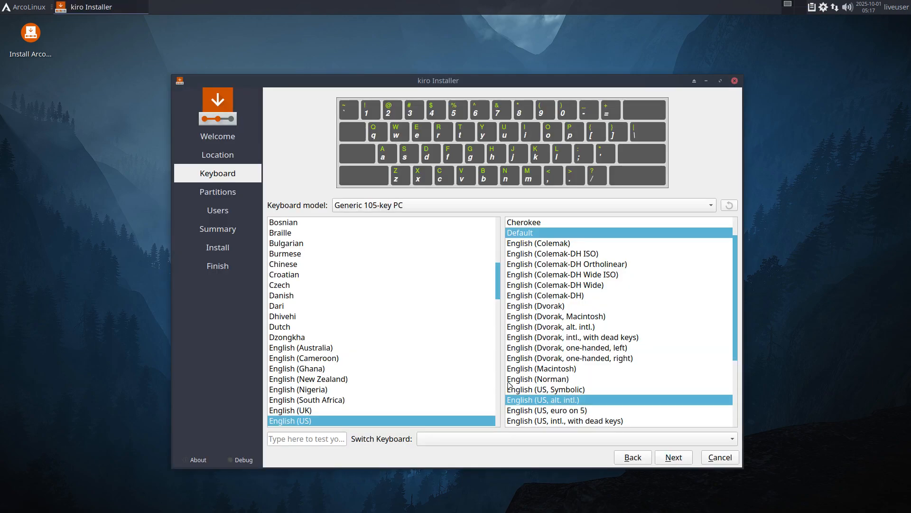
click(385, 295)
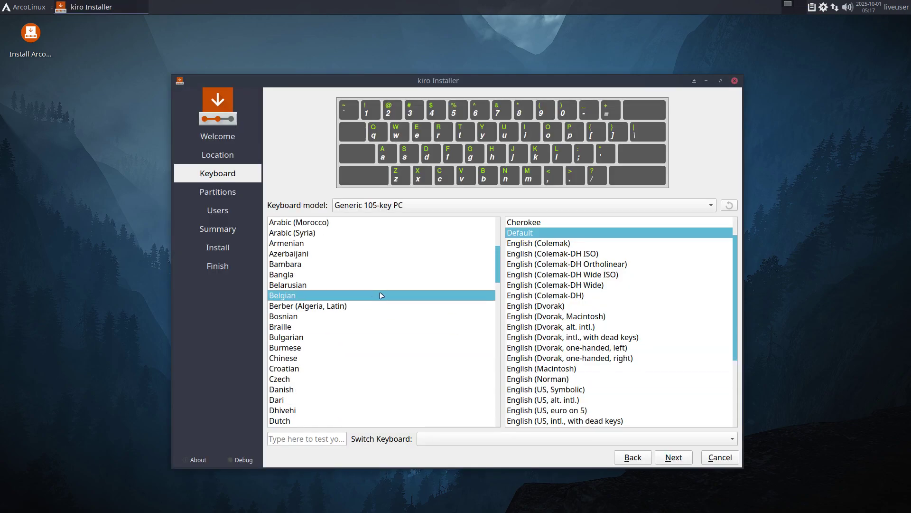
click(673, 457)
click(270, 178)
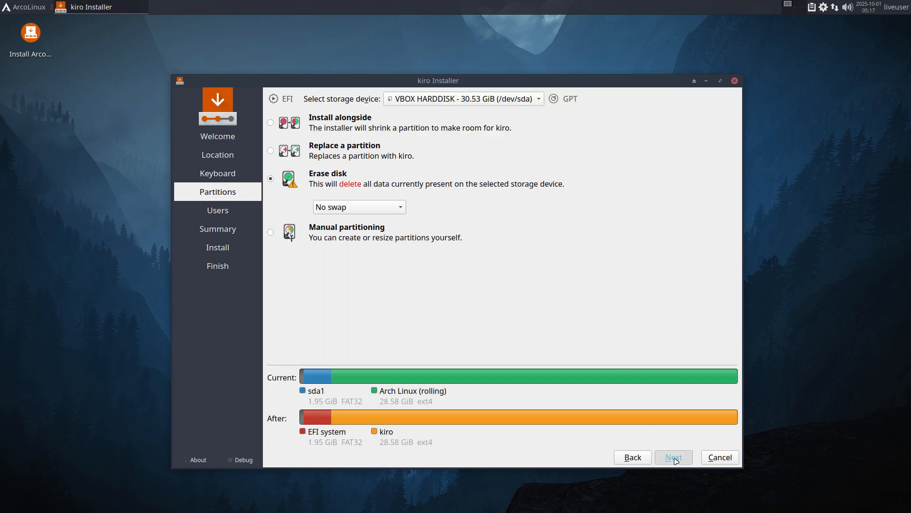
click(674, 456)
text(erik)
- Fill the Users page, reuse the password for the administrator account, and start installing
key(Tab)
key(Tab)
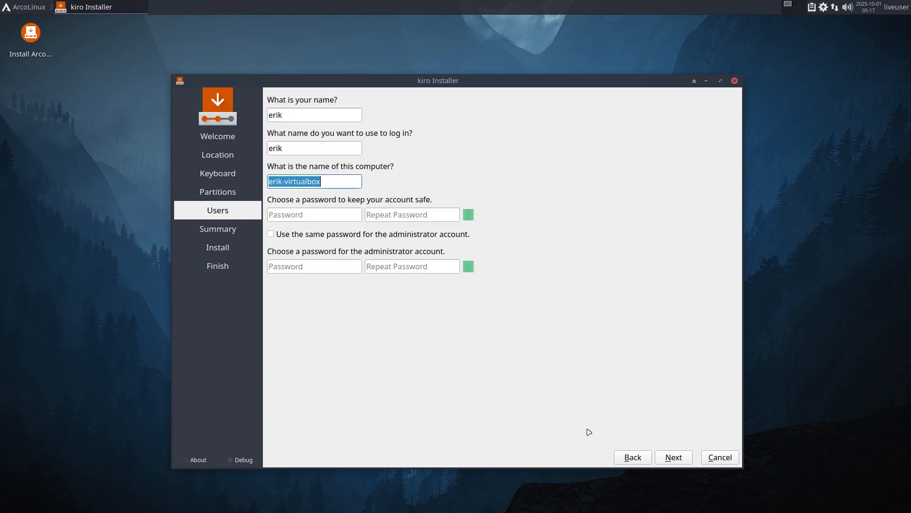
key(Tab)
text(erik)
key(Tab)
text(erik)
key(Tab)
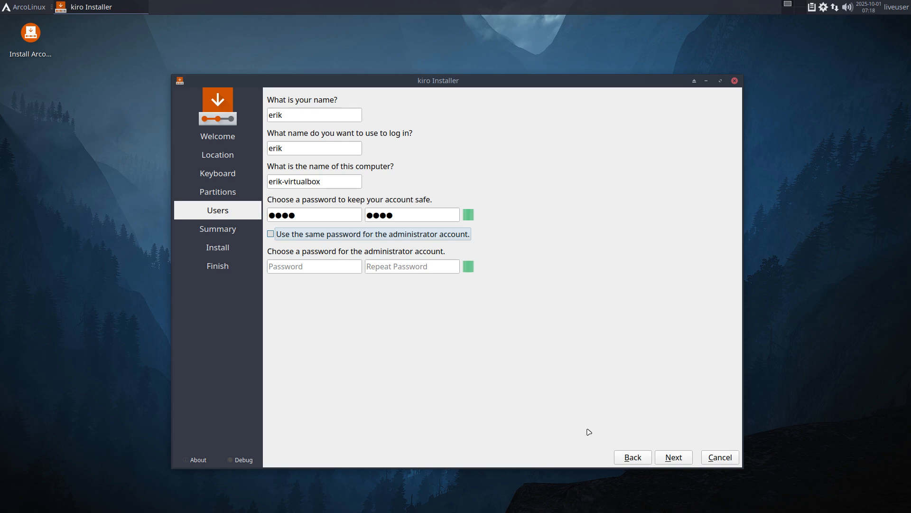
key(space)
click(674, 457)
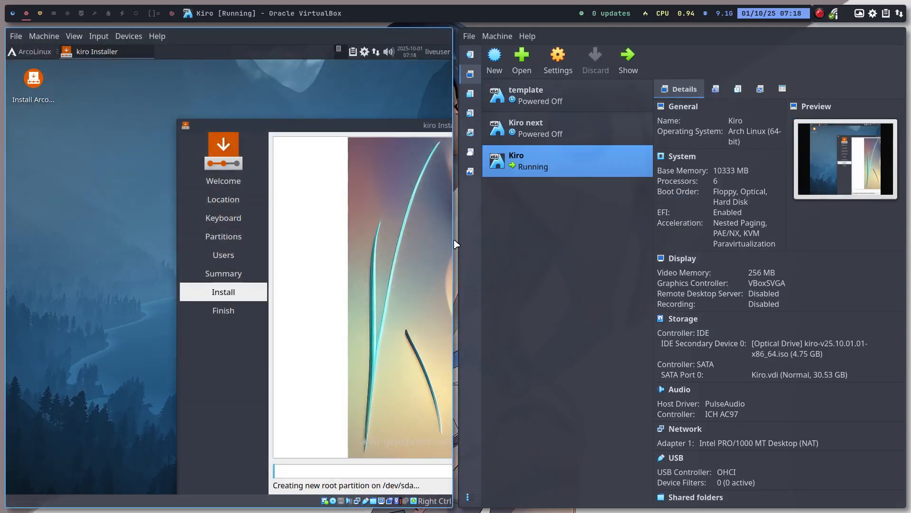
- Switch to the browser and open the pinned kiro-iso repository from the GitHub profile
click(13, 14)
mouse_move(99, 120)
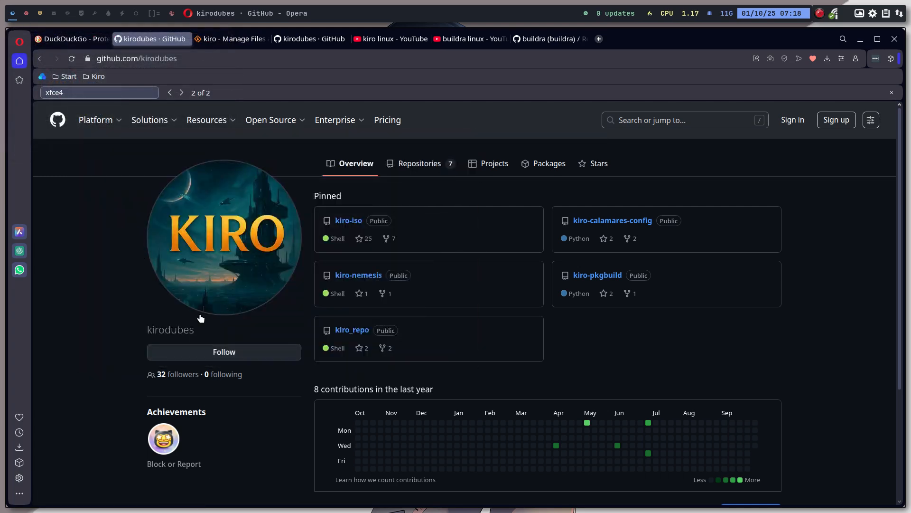
click(184, 59)
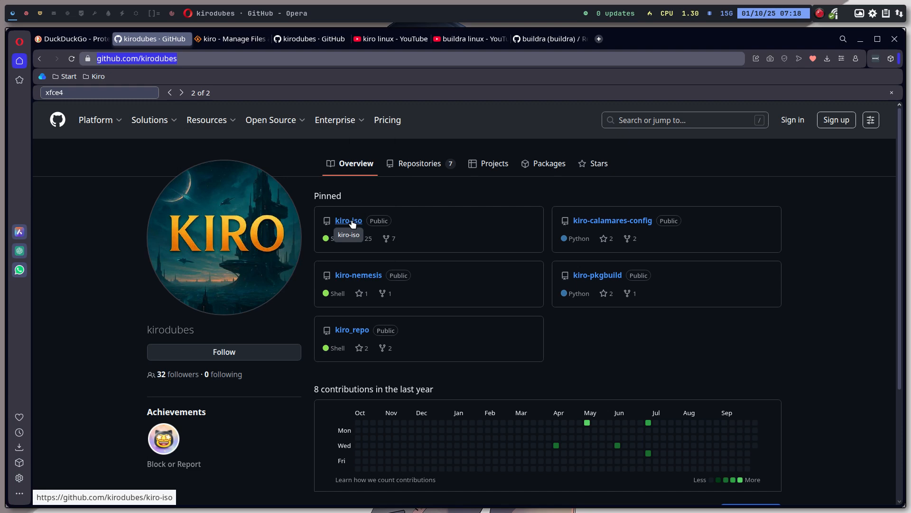
click(349, 221)
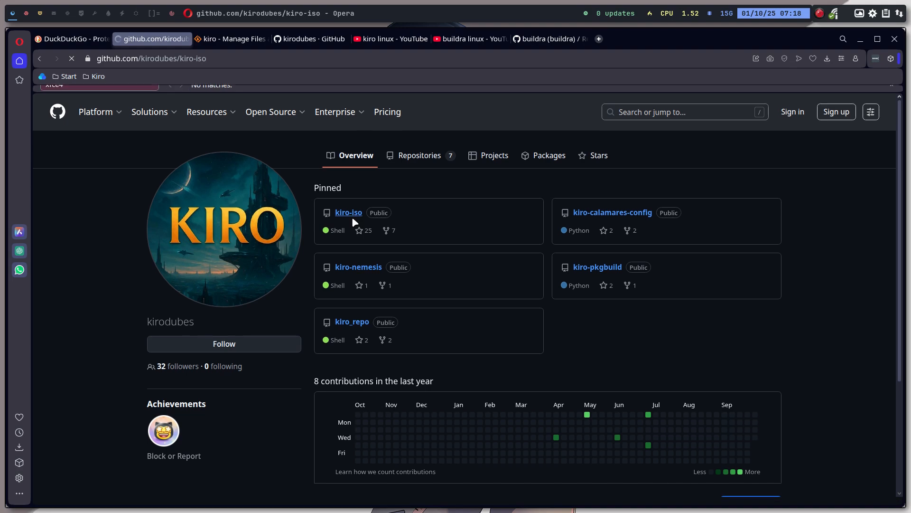
scroll(328, 335, down, 5)
scroll(325, 334, down, 5)
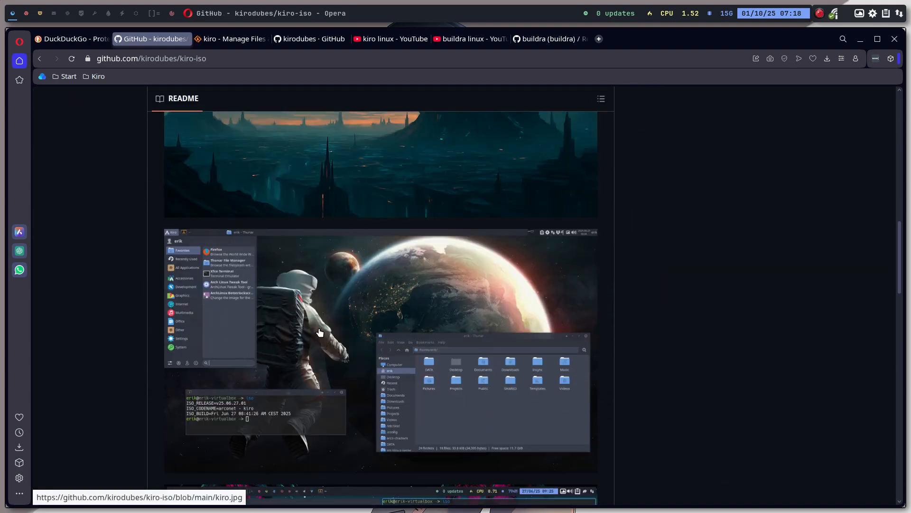
scroll(319, 333, down, 5)
scroll(319, 333, down, 3)
scroll(319, 333, up, 6)
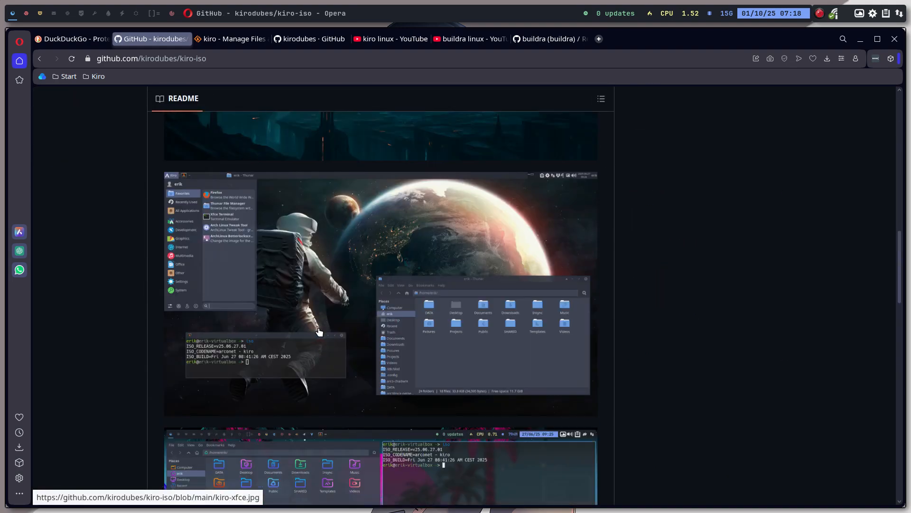
scroll(389, 296, down, 5)
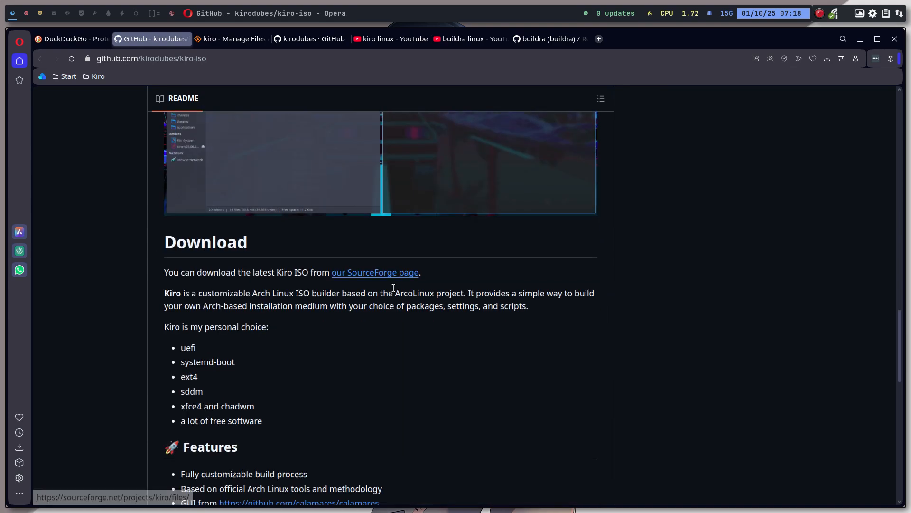
scroll(356, 262, up, 3)
scroll(356, 262, up, 1)
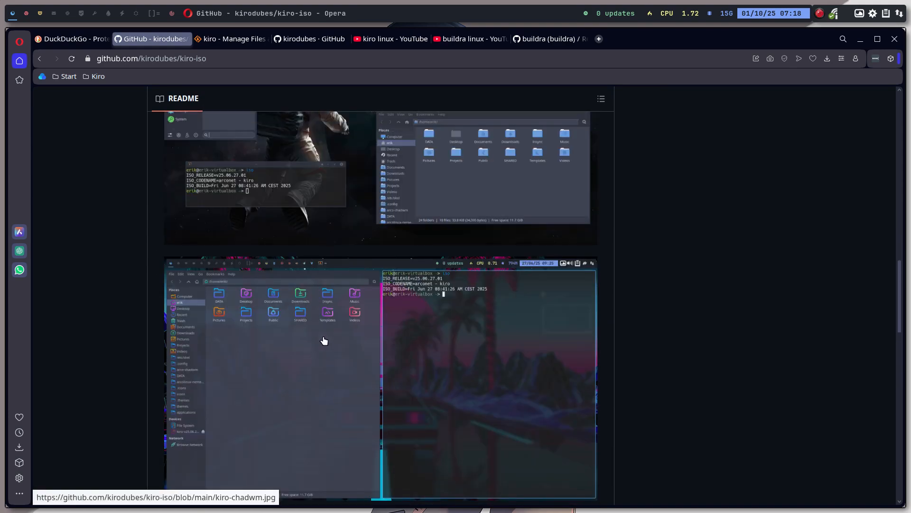
scroll(323, 337, down, 3)
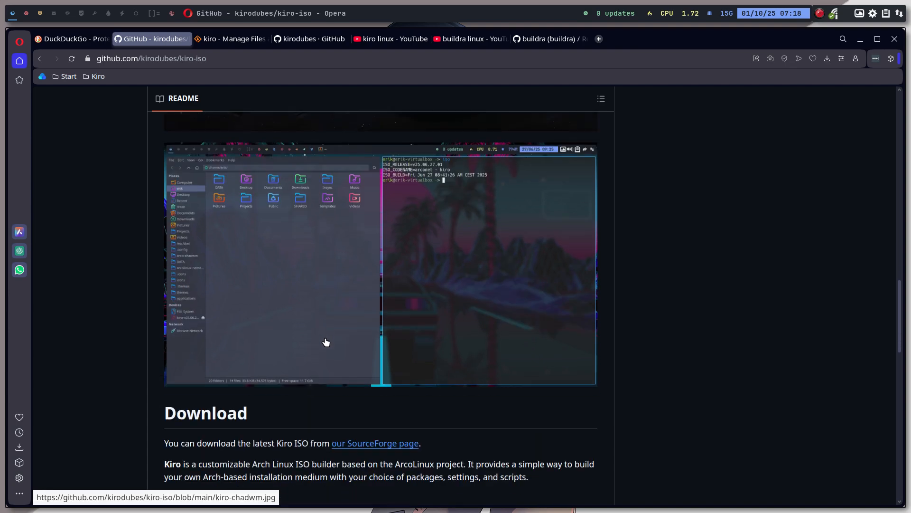
scroll(327, 343, down, 4)
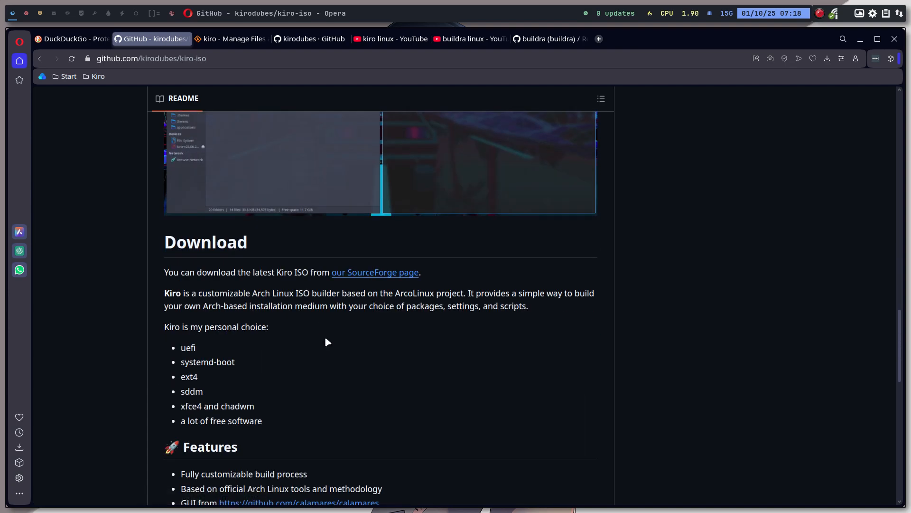
scroll(326, 342, down, 5)
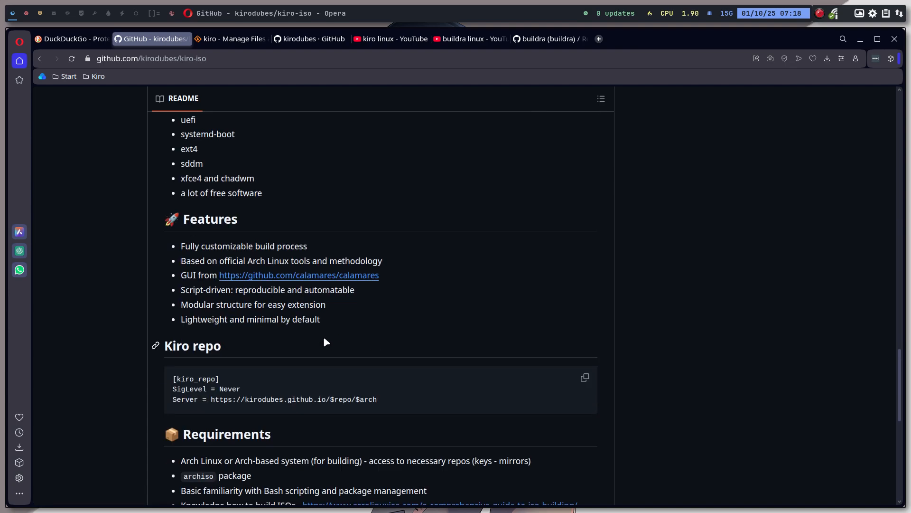
scroll(326, 343, down, 6)
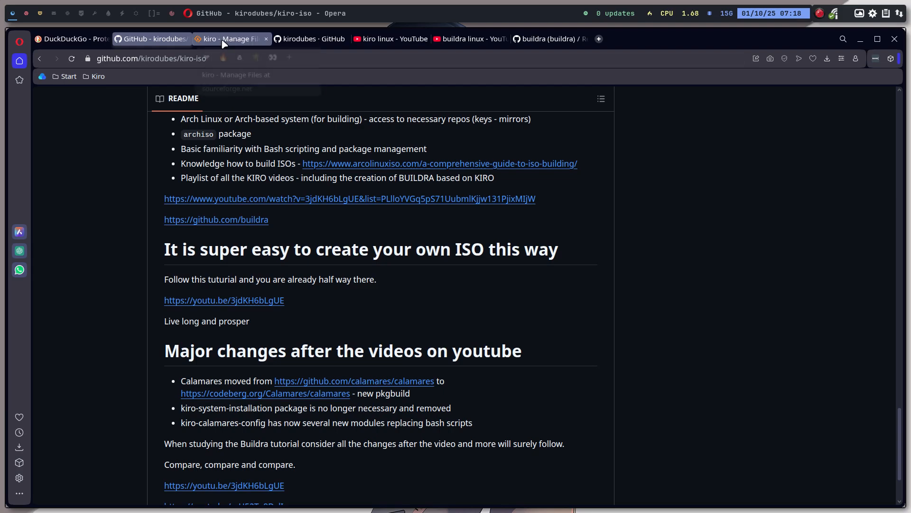
scroll(247, 230, up, 10)
scroll(247, 230, up, 10)
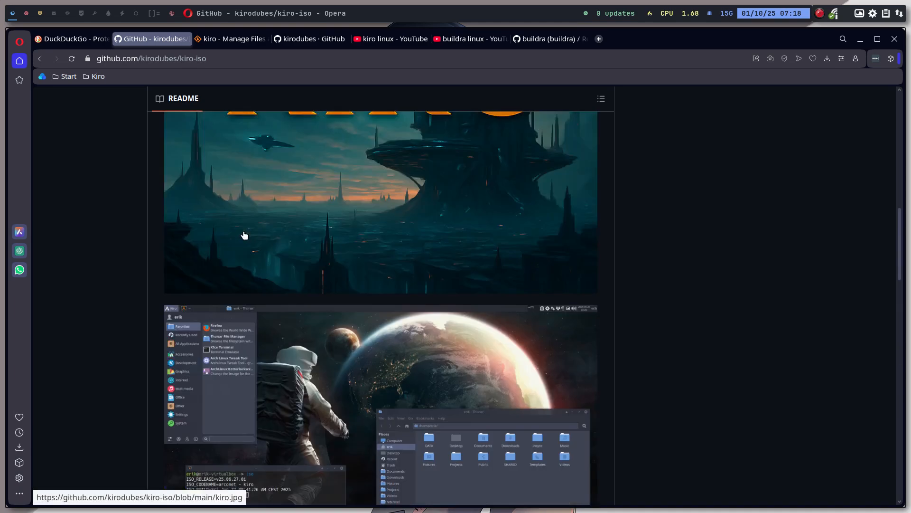
scroll(247, 230, up, 10)
scroll(235, 207, up, 8)
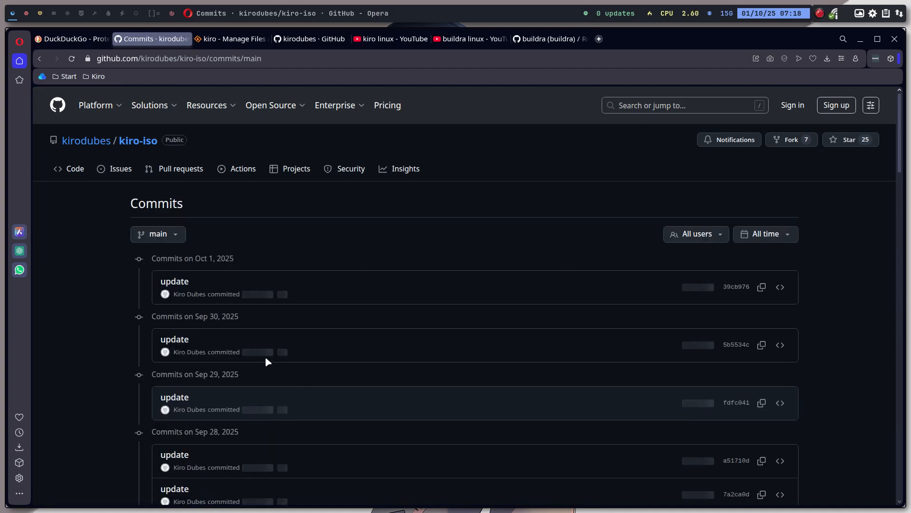
- View the latest update commit, return to the commit list and highlight the Sep 28, 2025 header
click(174, 281)
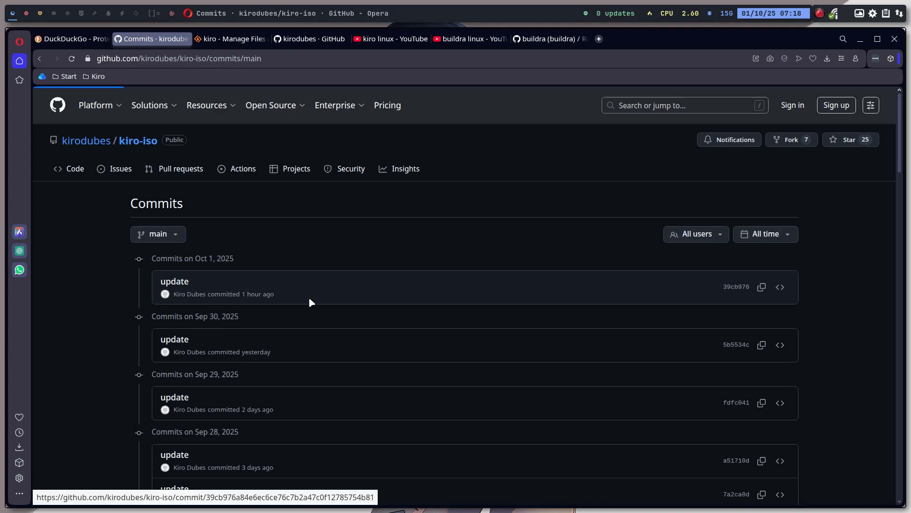
scroll(309, 297, down, 5)
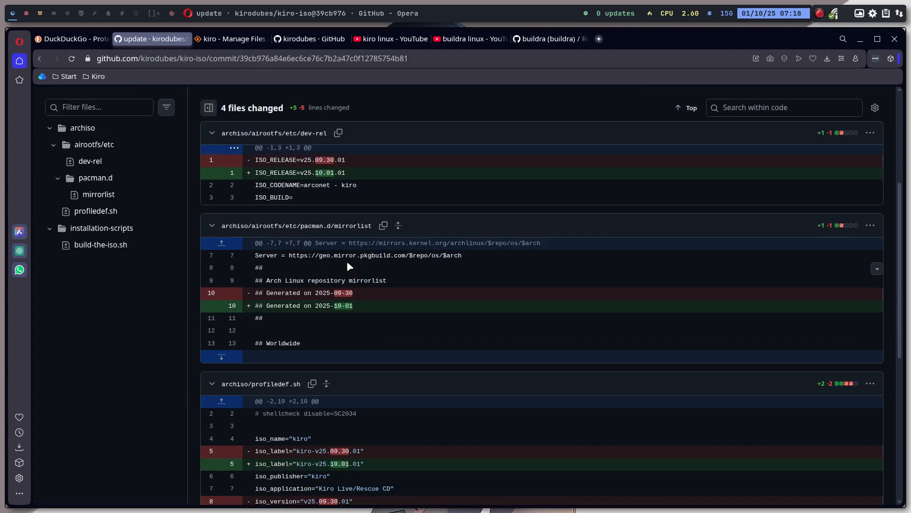
scroll(347, 260, up, 1)
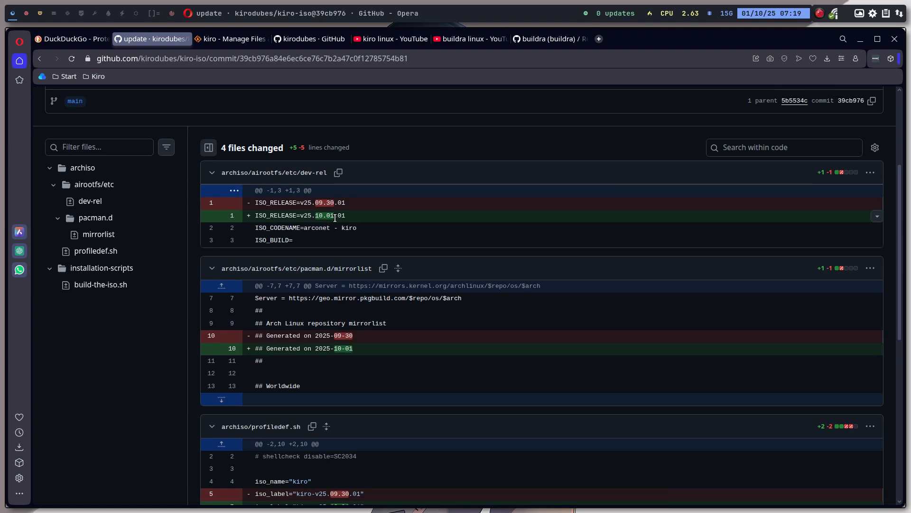
scroll(366, 340, down, 5)
scroll(367, 340, down, 3)
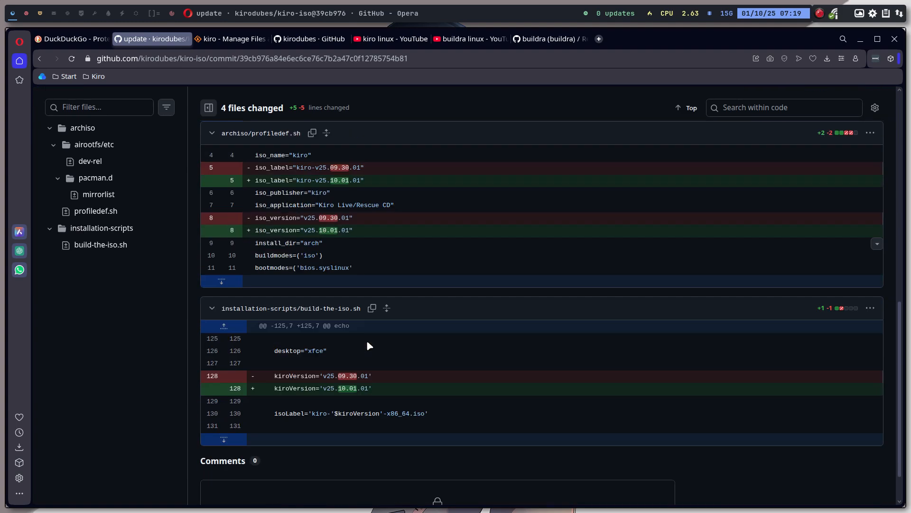
scroll(367, 340, down, 3)
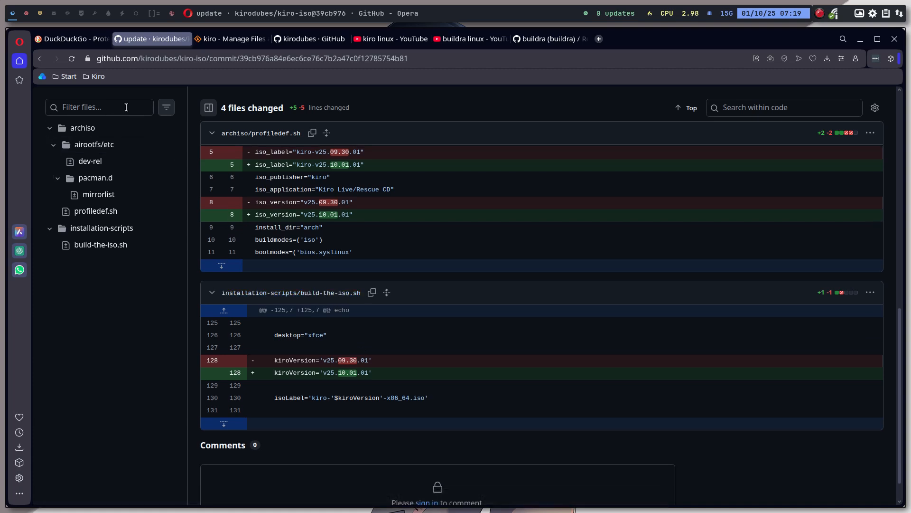
click(41, 60)
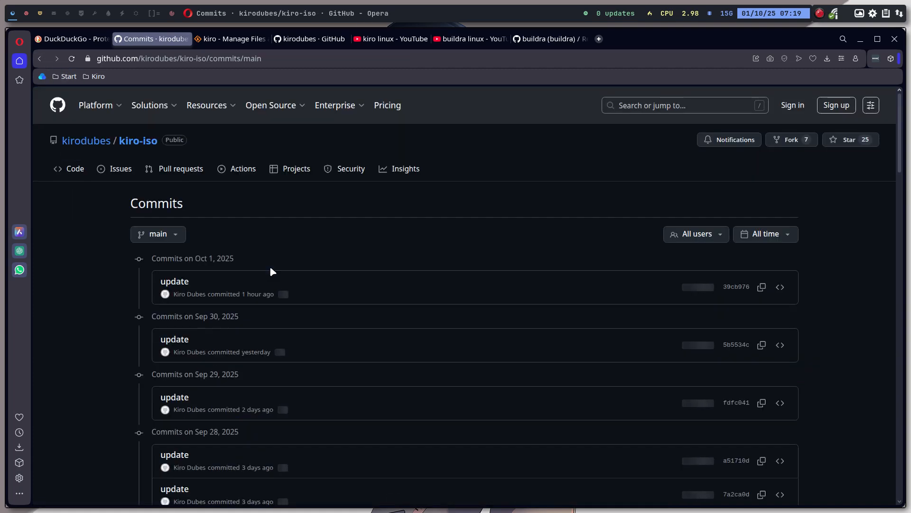
scroll(263, 341, down, 3)
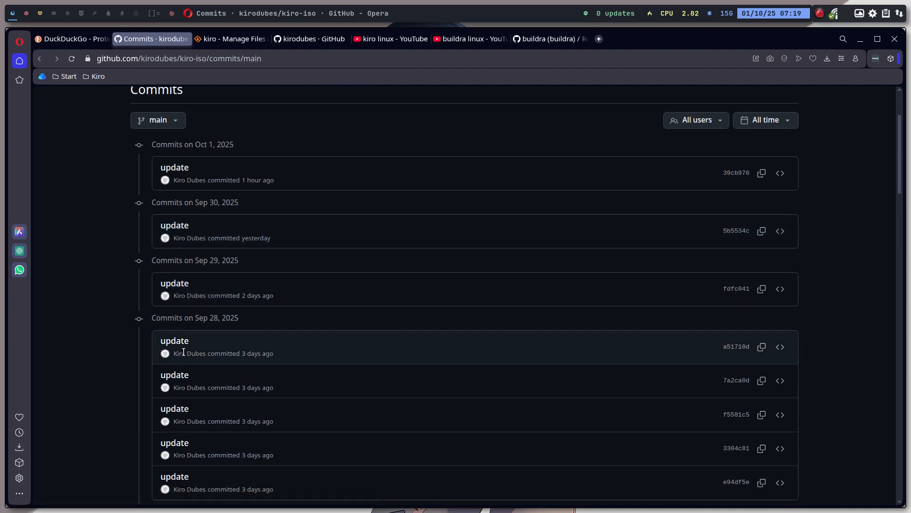
scroll(183, 348, down, 2)
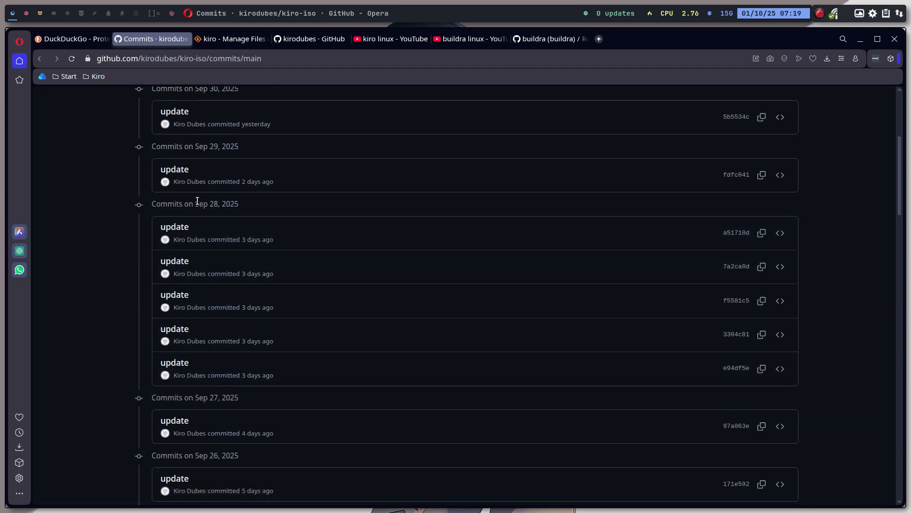
drag(195, 203, 239, 201)
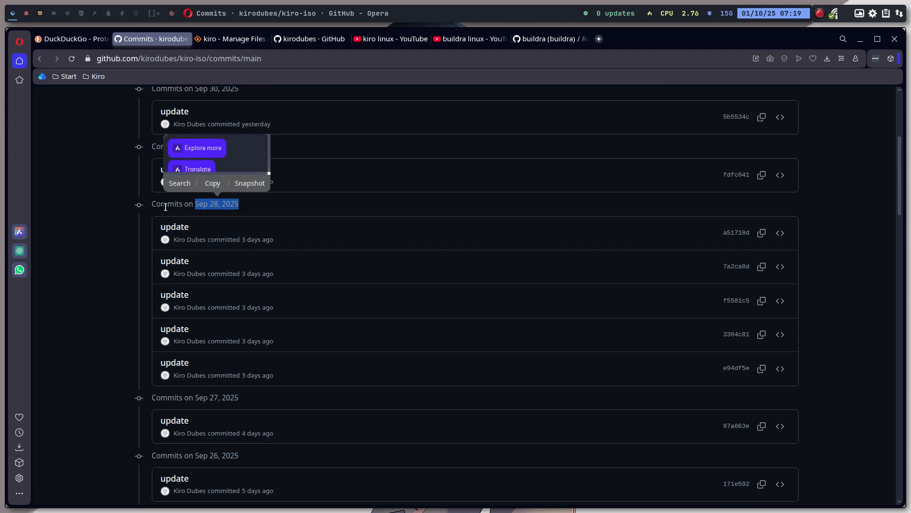
- Review the changes of commit e94df5e and return to the commit history
click(140, 215)
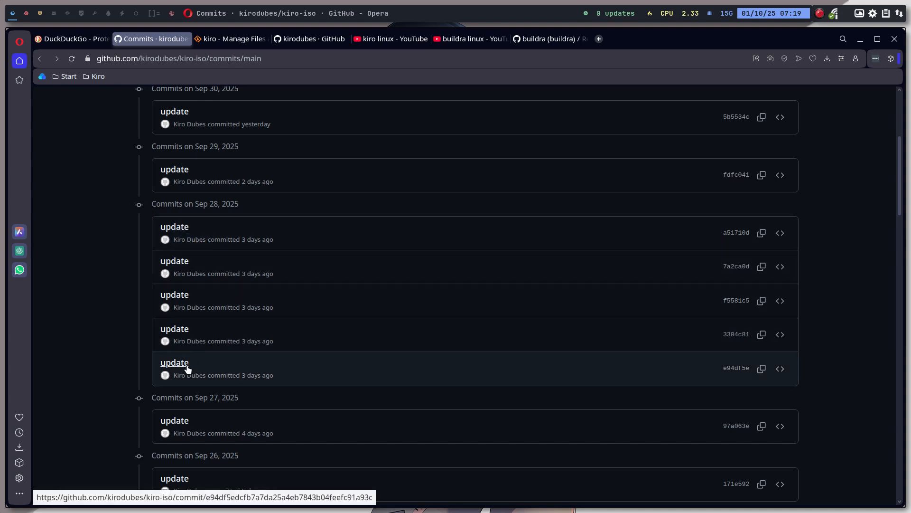
click(199, 364)
scroll(352, 389, down, 5)
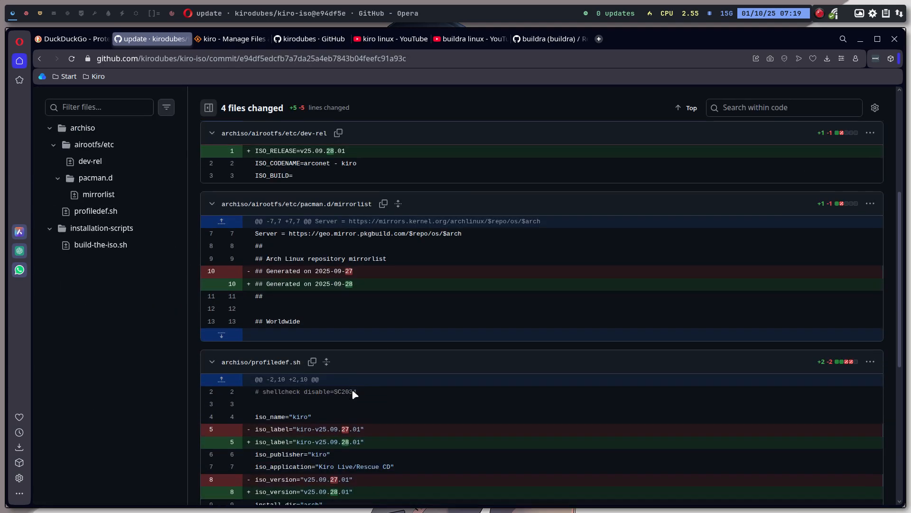
scroll(352, 389, down, 5)
scroll(352, 389, down, 5)
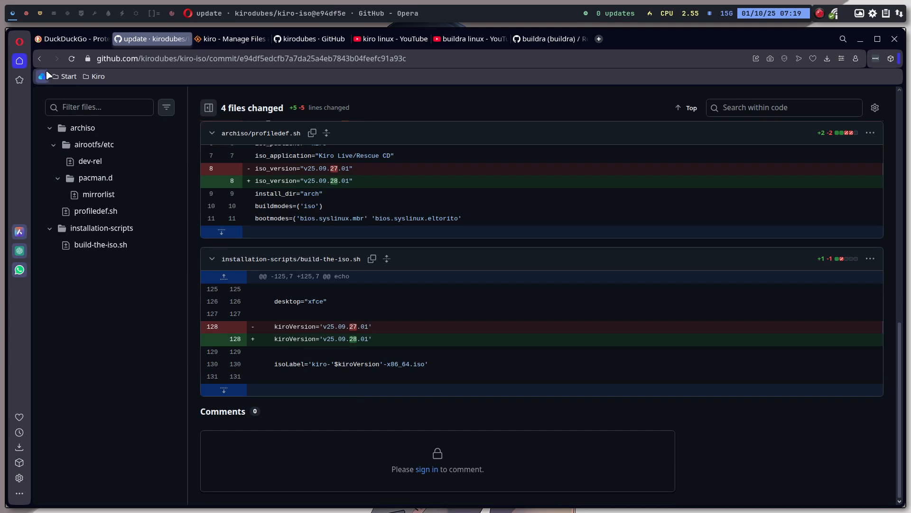
click(39, 59)
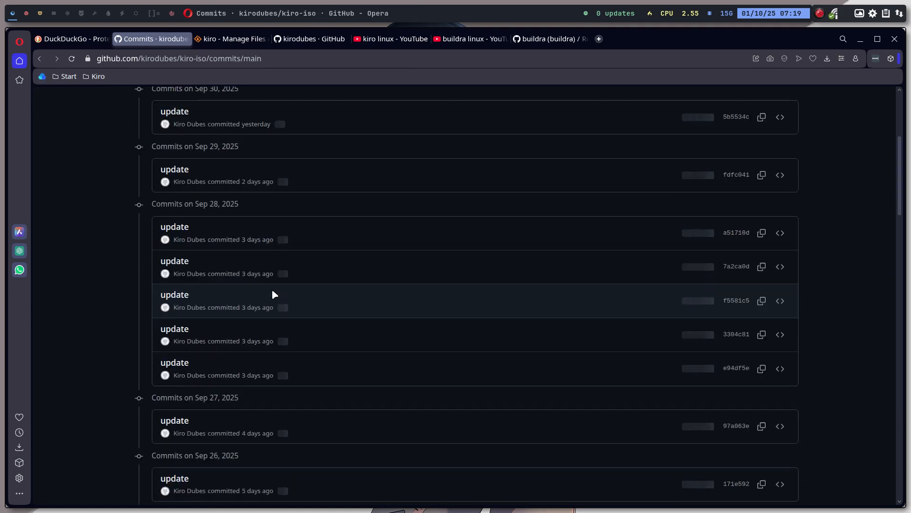
- Review the changes of commit 3304c81, then go to the kiro-iso repository's main Code page
click(174, 328)
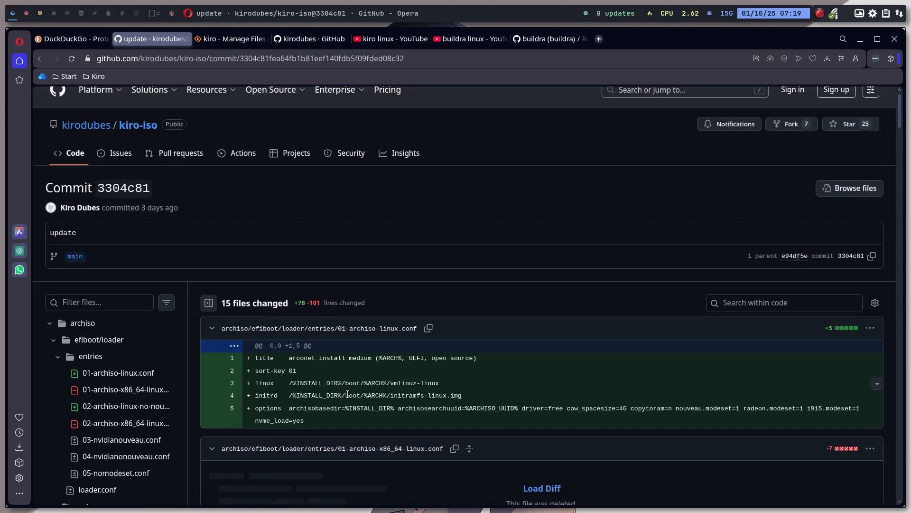
scroll(344, 392, down, 3)
scroll(356, 382, down, 3)
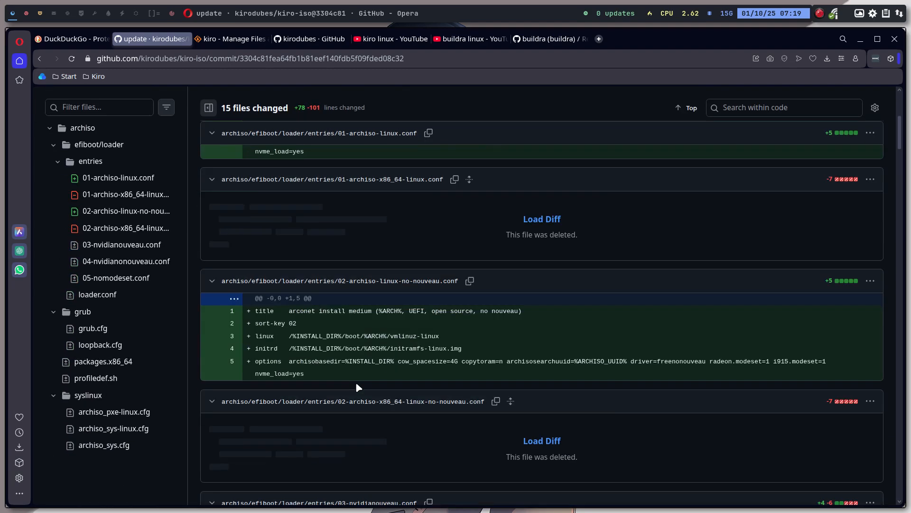
scroll(355, 382, down, 3)
scroll(355, 382, down, 3)
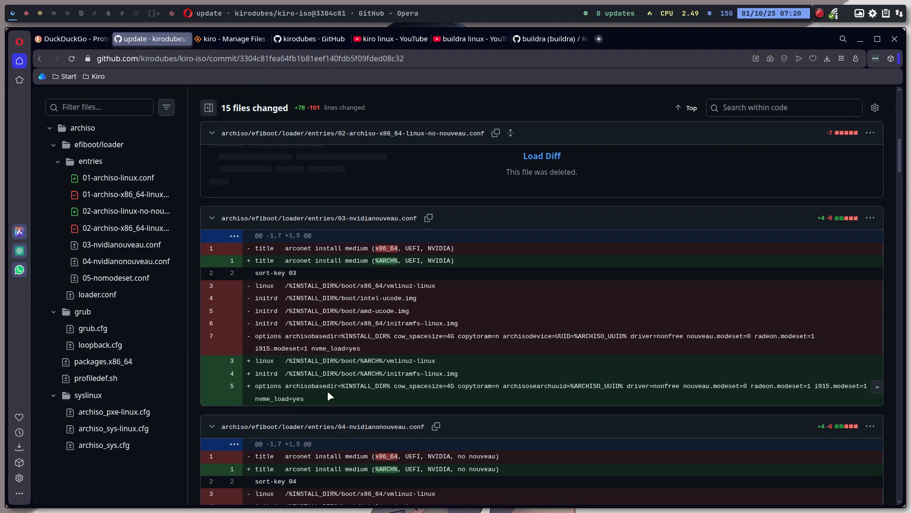
scroll(326, 390, down, 3)
scroll(327, 390, down, 3)
scroll(327, 390, down, 3)
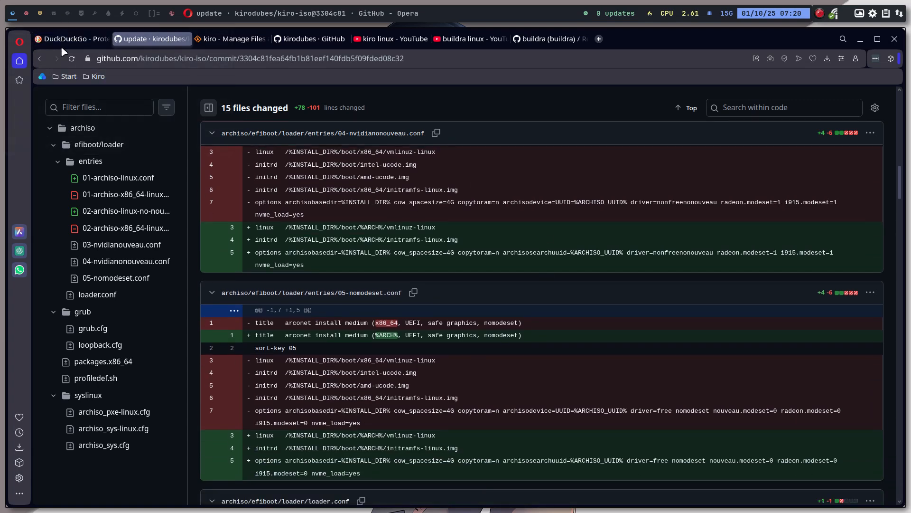
click(42, 58)
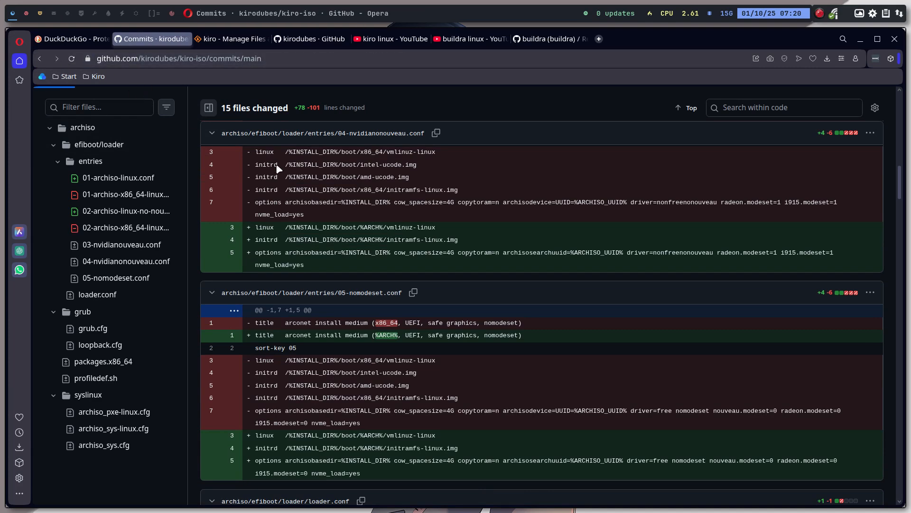
scroll(276, 165, up, 5)
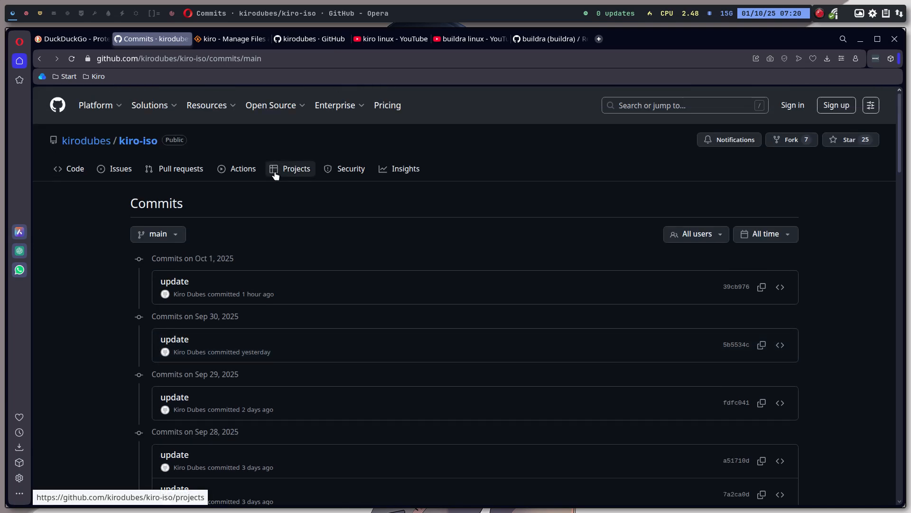
click(138, 140)
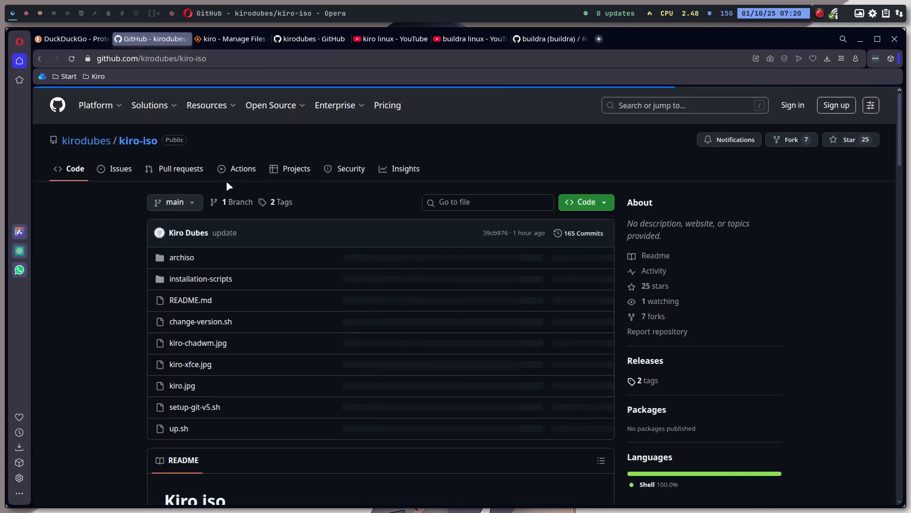
click(215, 59)
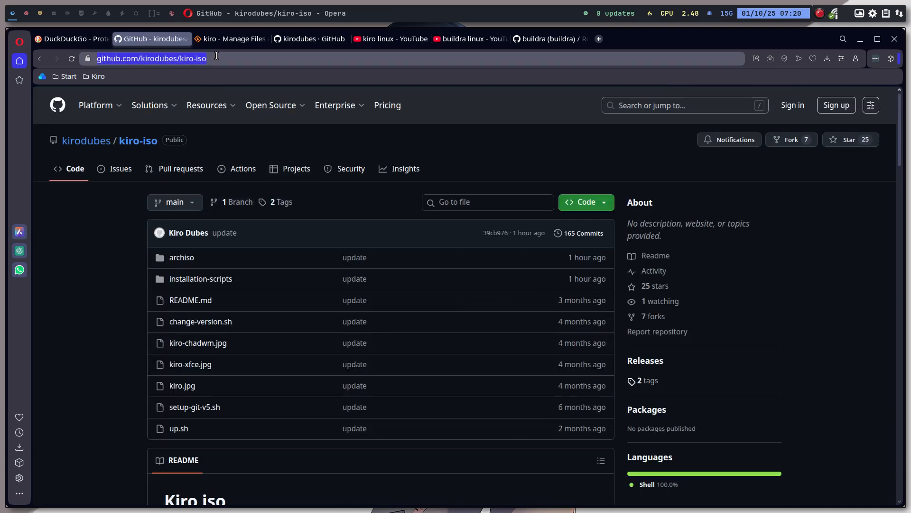
- Clone the kiro-iso repository into the Desktop folder from a terminal started in Thunar
click(55, 14)
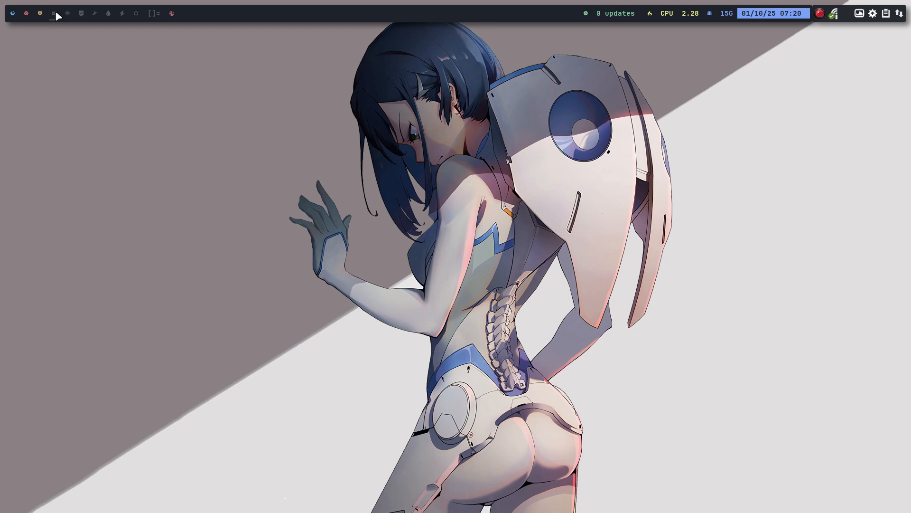
key(super+shift+Return)
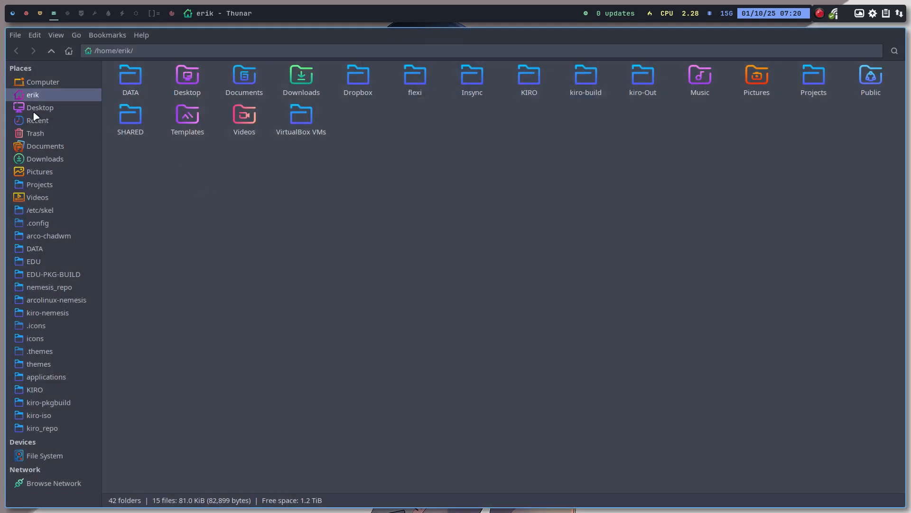
click(40, 106)
right_click(213, 129)
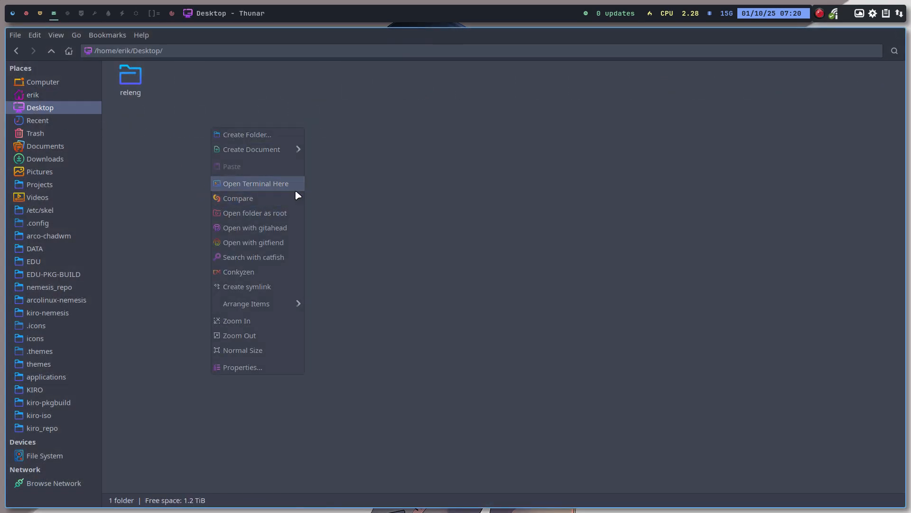
click(256, 183)
text(git clon)
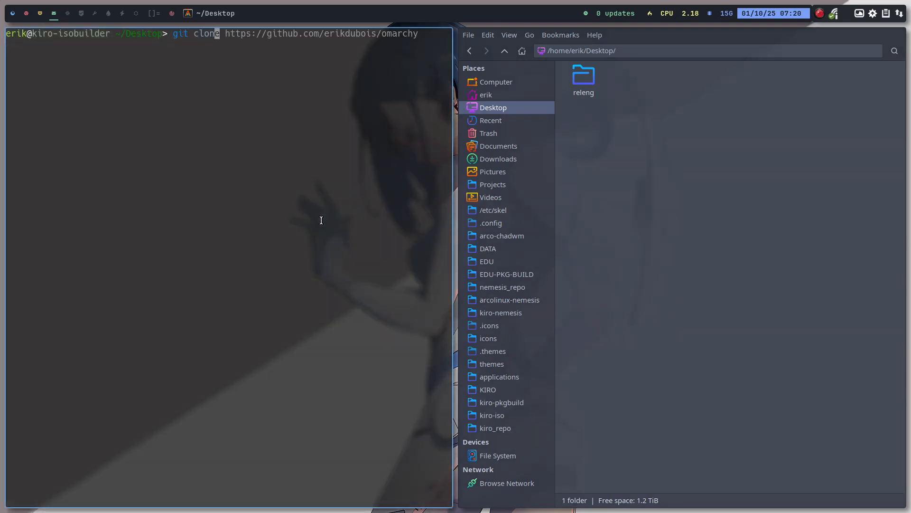
text(e https://github.com/kirodubes/kiro-iso)
key(Return)
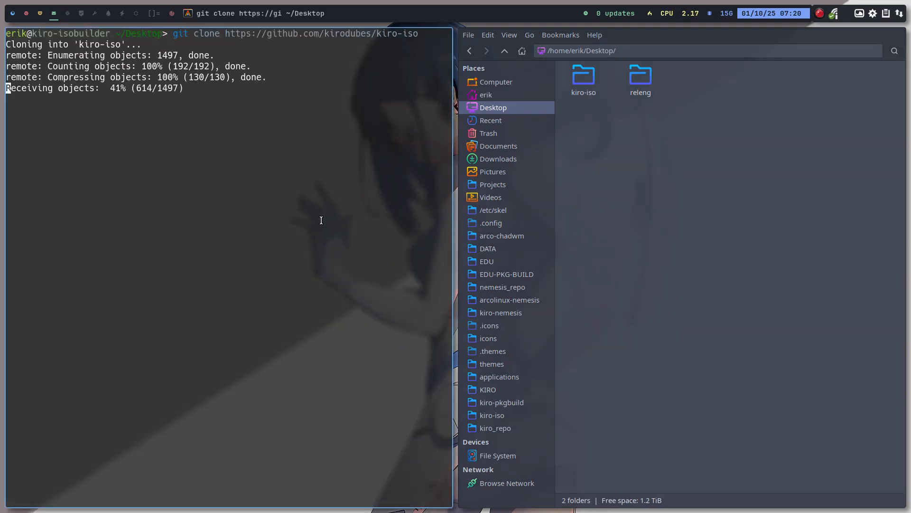
key(super+q)
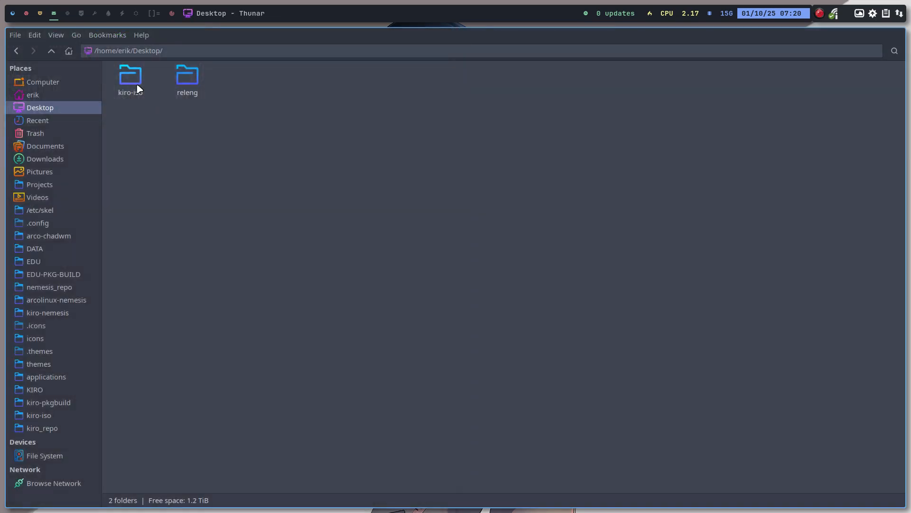
- Delete the releng folder and open the cloned kiro-iso folder in GitFiend
click(194, 75)
key(Delete)
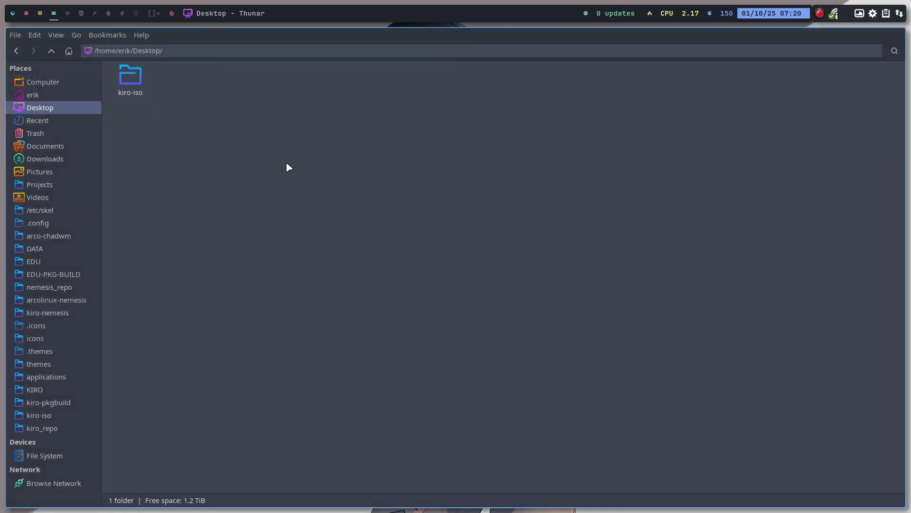
right_click(264, 103)
click(131, 83)
double_click(132, 83)
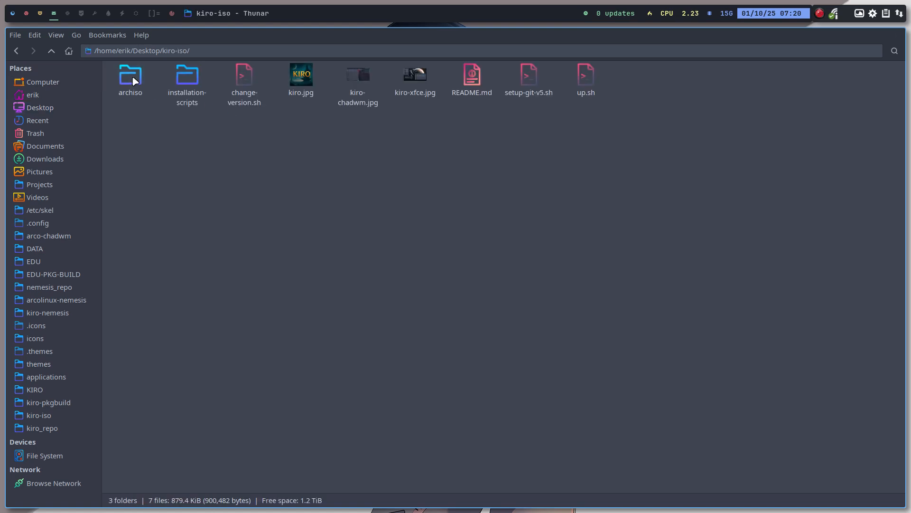
right_click(227, 163)
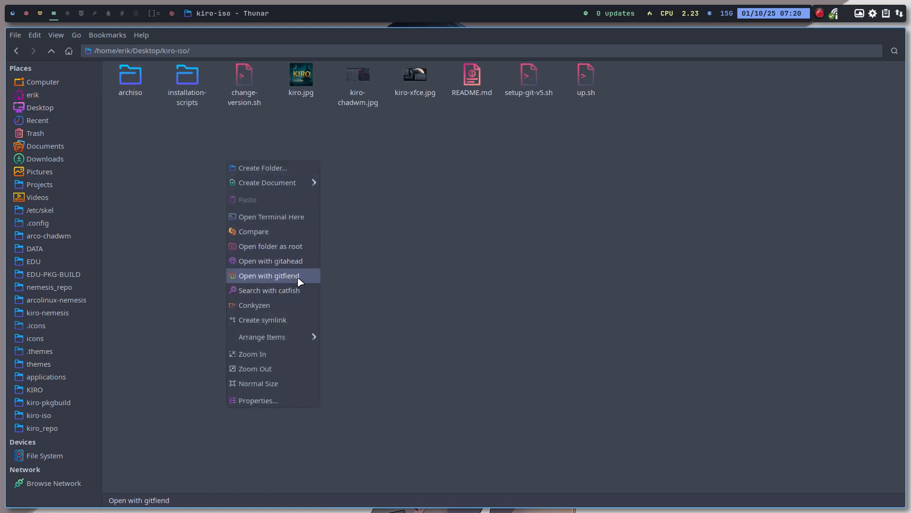
click(300, 264)
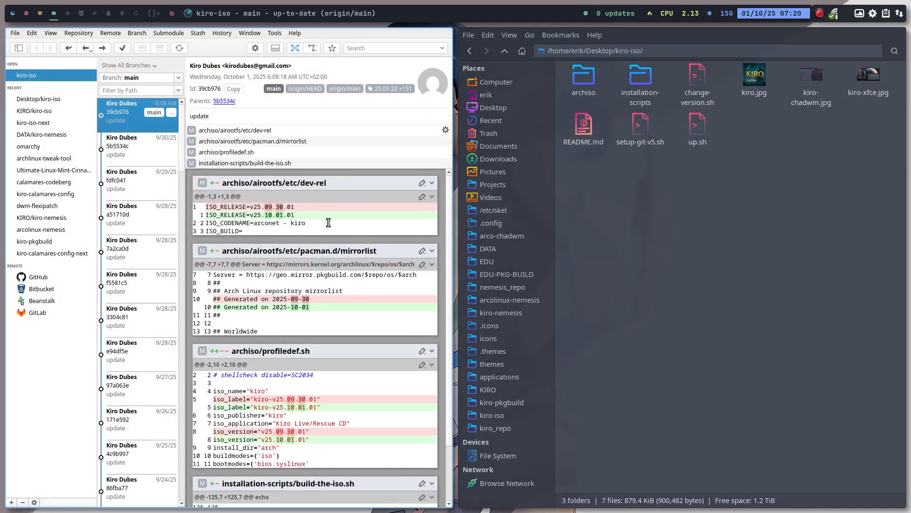
- View commit 39cb976's dev-rel, mirrorlist, profiledef.sh and build-the-iso.sh diffs one by one
click(266, 131)
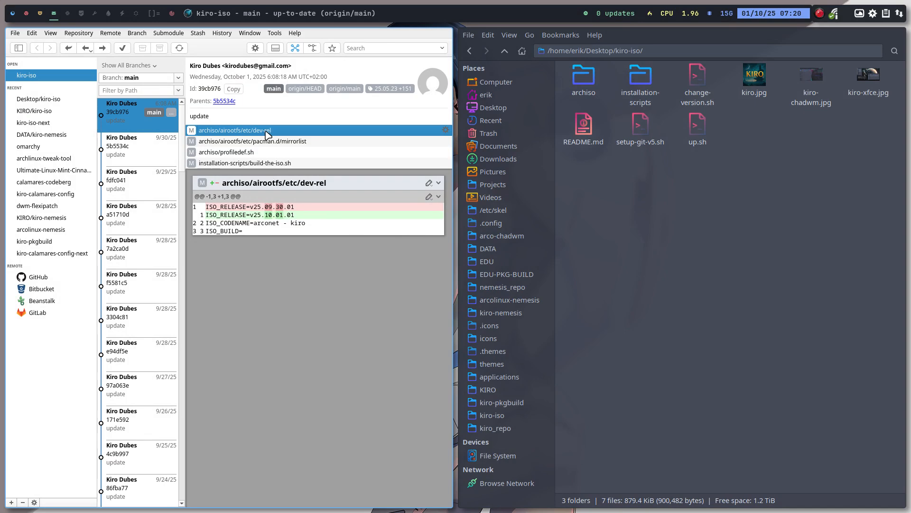
click(289, 141)
click(255, 153)
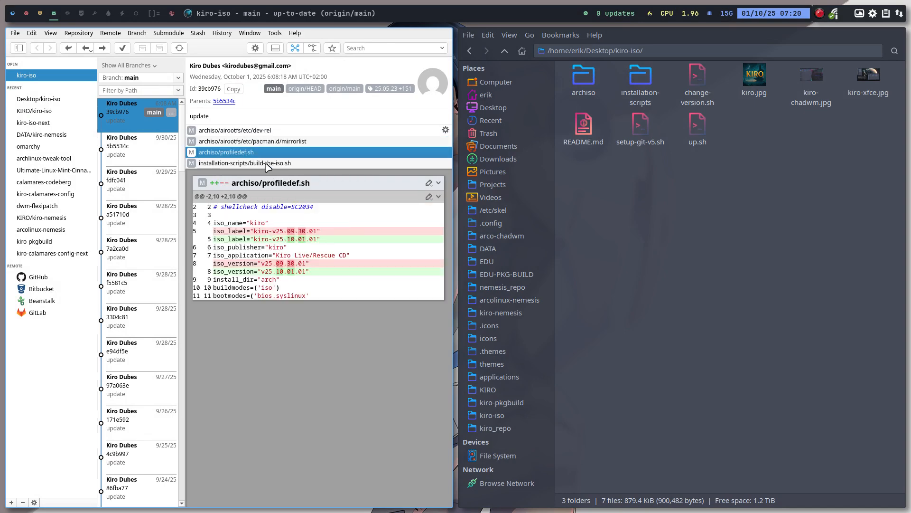
click(244, 164)
- Step back through commits 5b5534c and fdfc041 to a51710d's boot loader entry changes
click(139, 146)
click(252, 141)
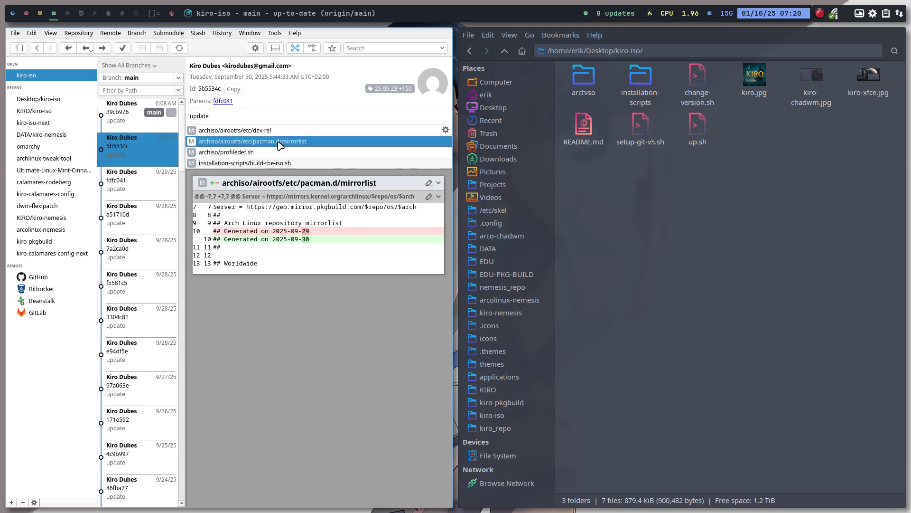
click(270, 152)
click(272, 131)
click(139, 176)
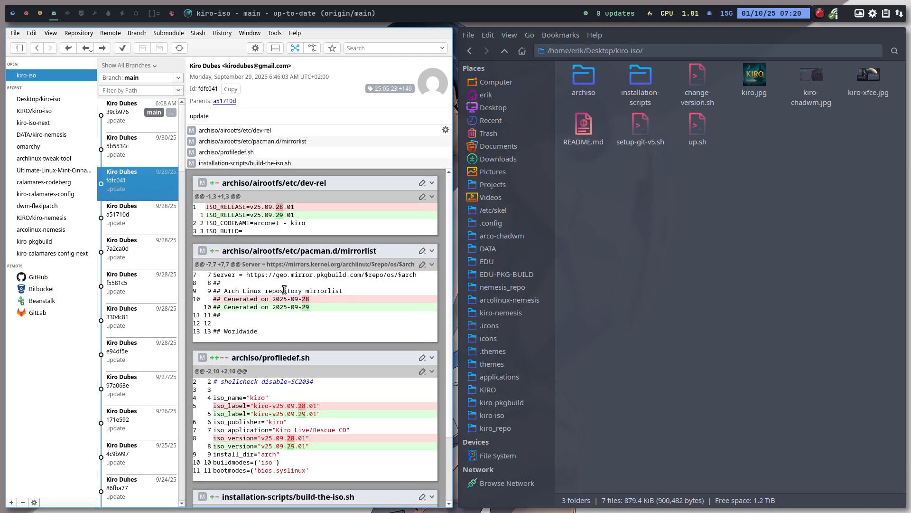
scroll(284, 253, down, 2)
click(164, 219)
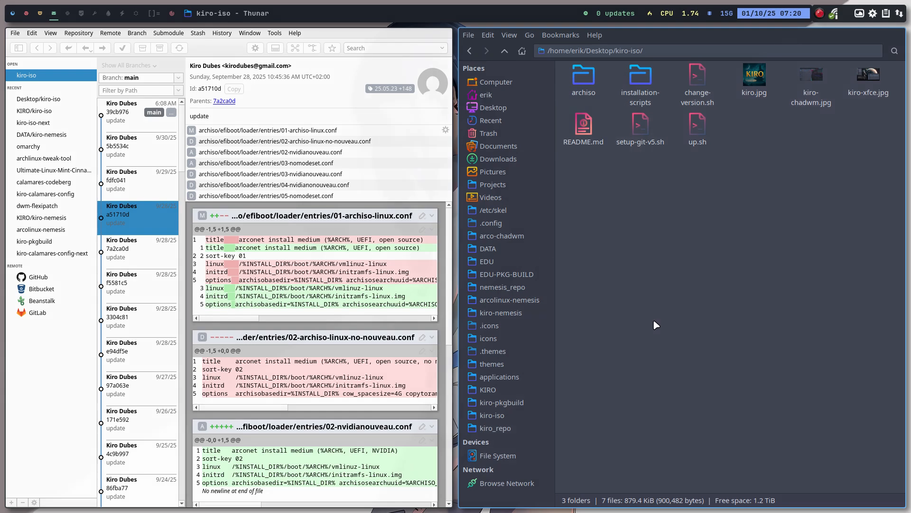
- Review a51710d's loader entries full screen: 01-archiso-linux, 02-nvidianouveau, 03-nomodeset and the removed ones
key(super+f)
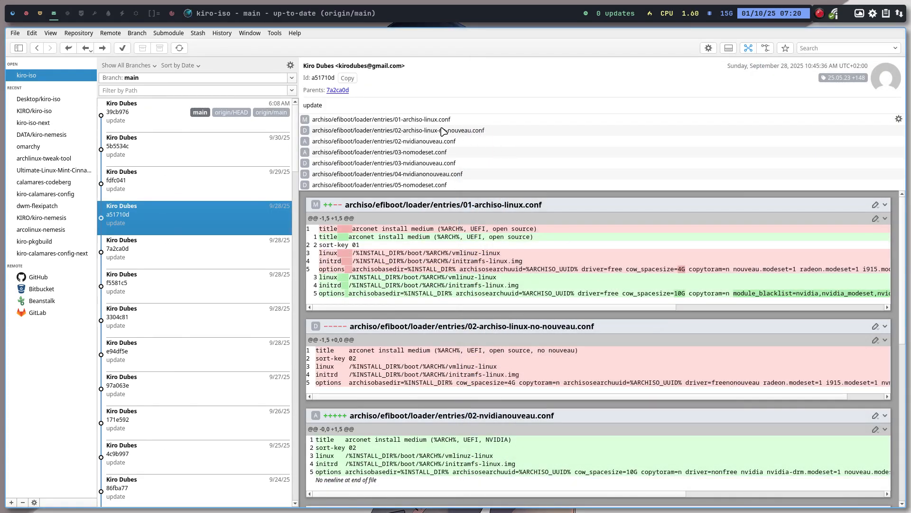
click(400, 120)
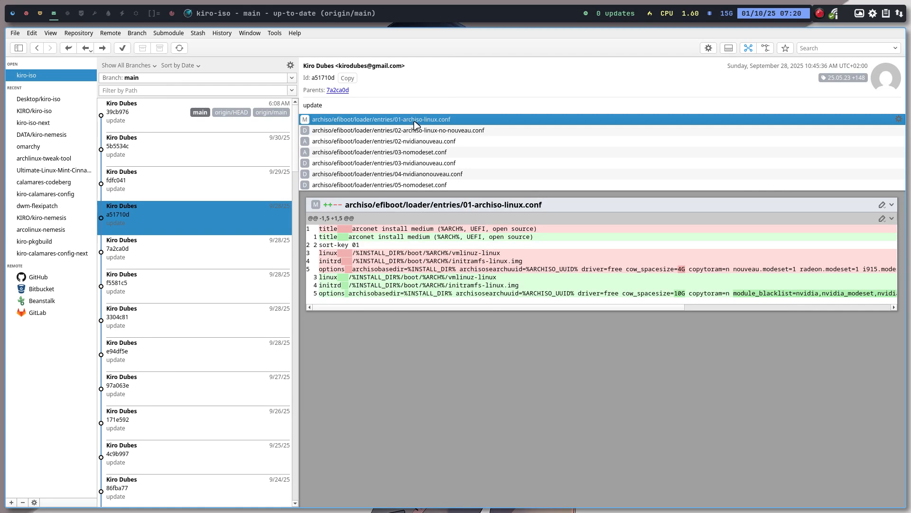
click(427, 132)
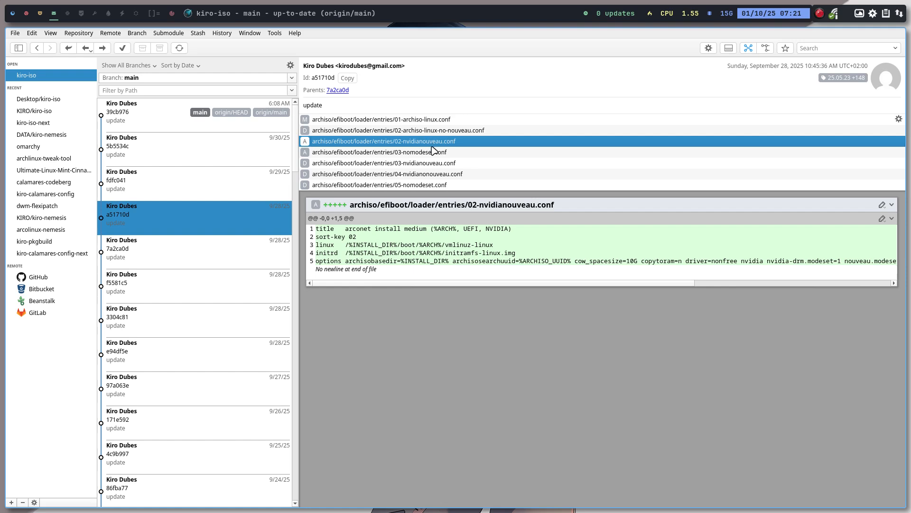
click(439, 134)
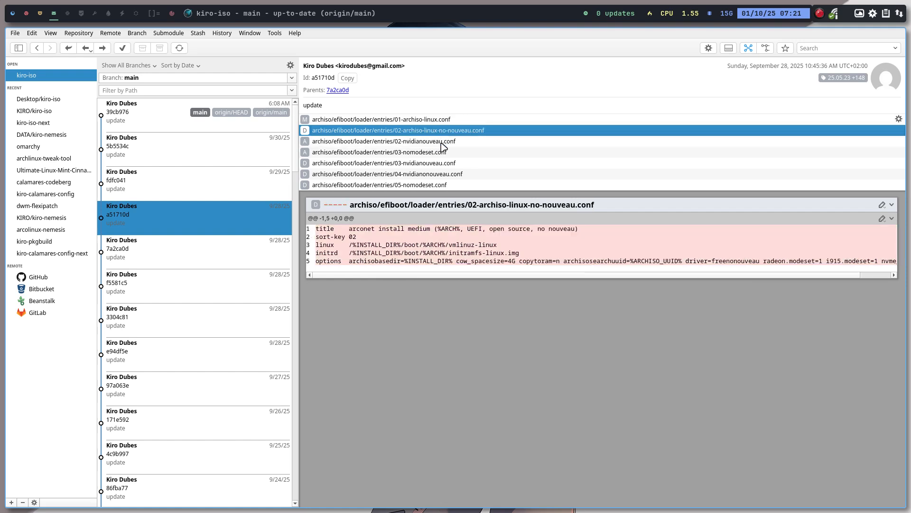
click(443, 143)
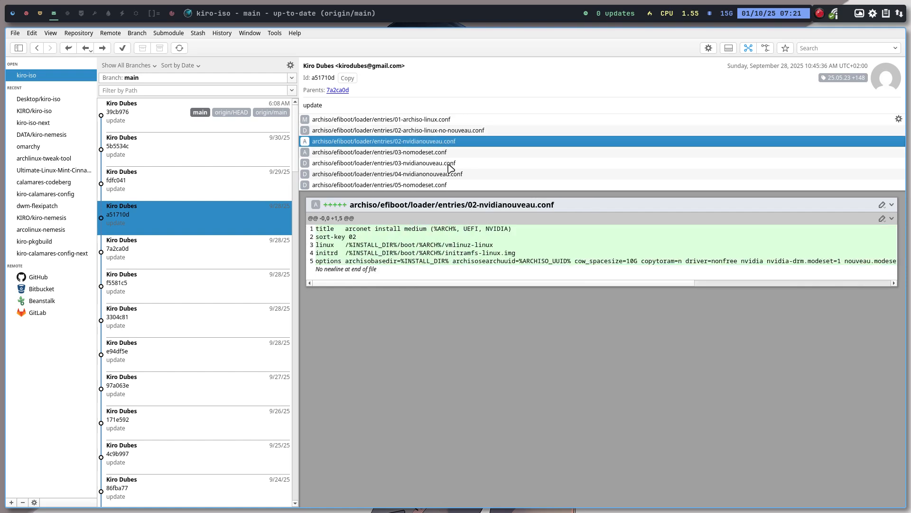
click(437, 153)
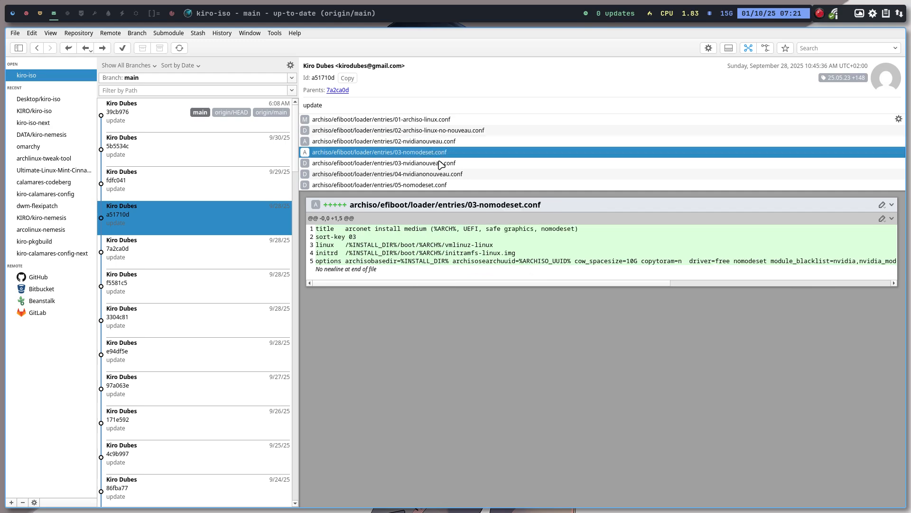
click(440, 162)
click(449, 175)
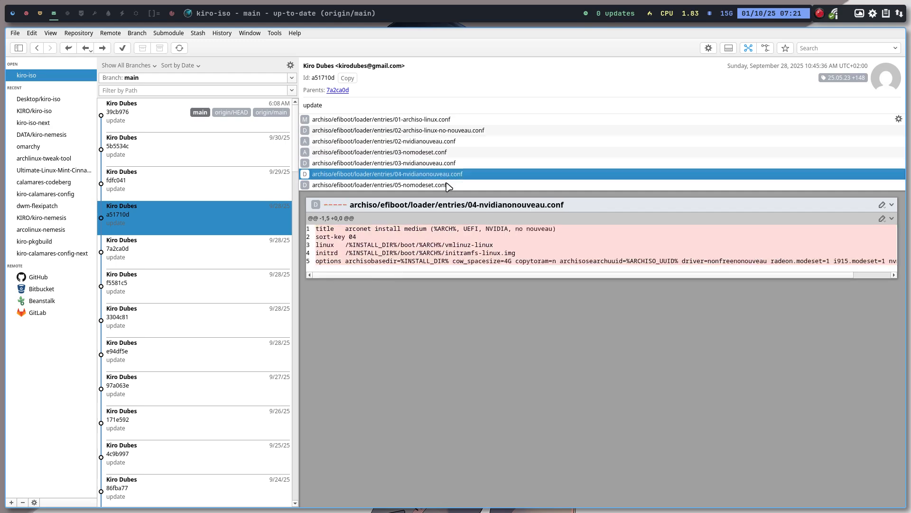
- Walk back through commits 7a2ca0d, f5581c5 and 3304c81 with its added archiso loader entries
click(218, 250)
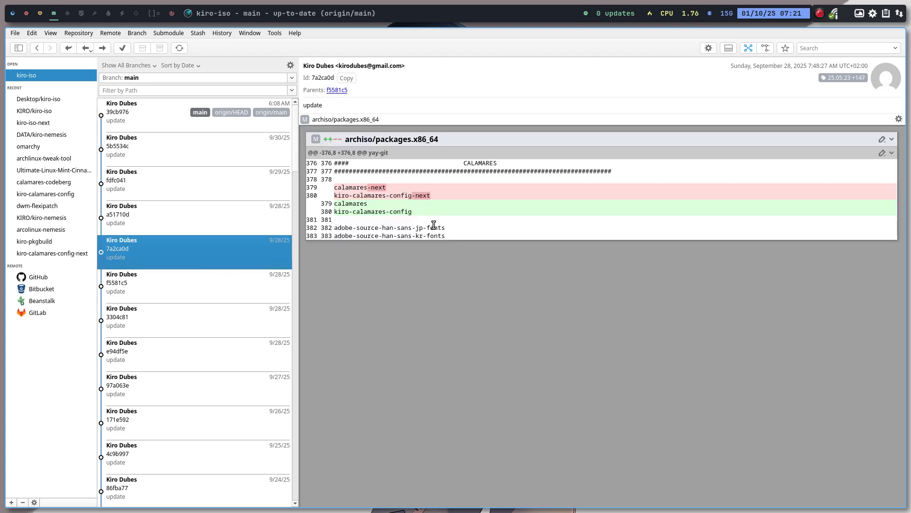
mouse_move(196, 283)
click(202, 296)
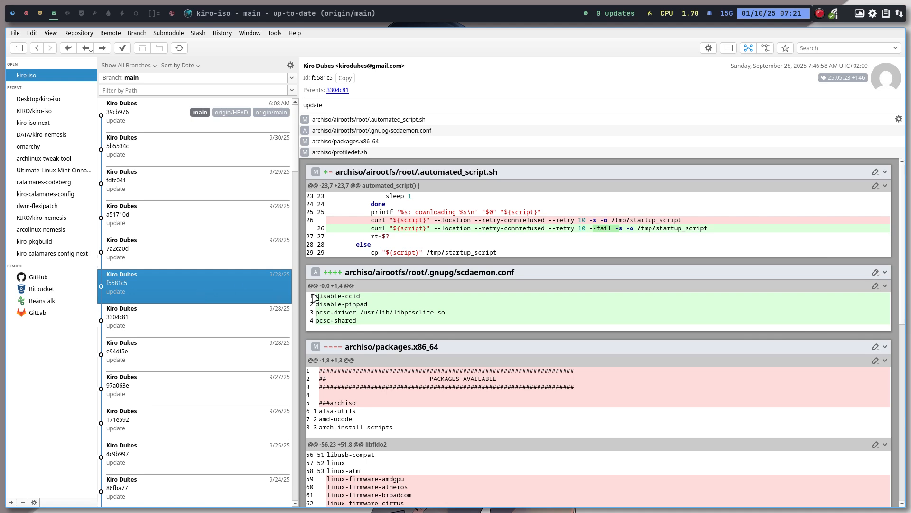
scroll(452, 324, down, 2)
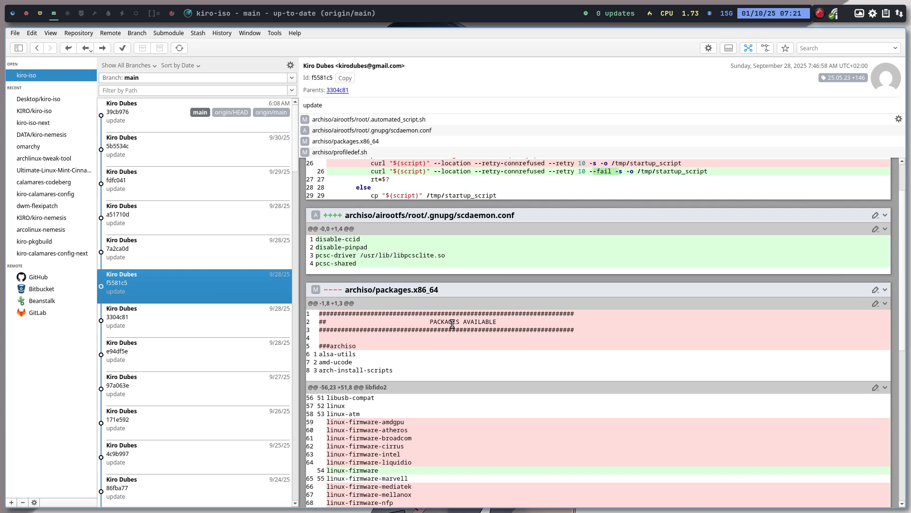
scroll(452, 324, down, 2)
scroll(452, 324, down, 2)
scroll(453, 324, down, 2)
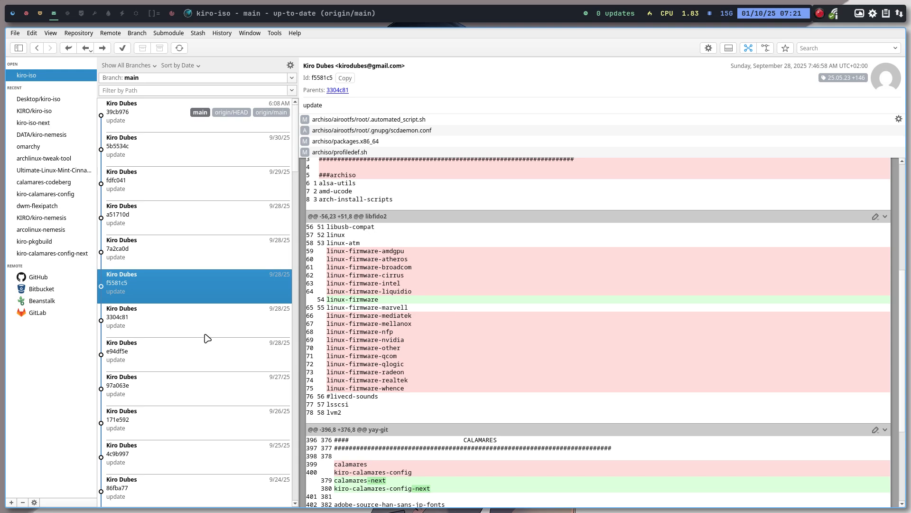
click(185, 322)
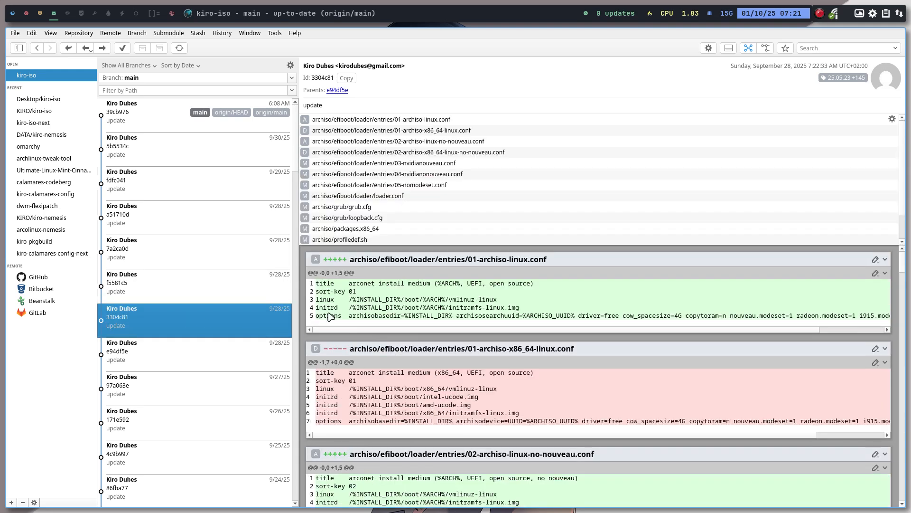
click(371, 119)
click(390, 132)
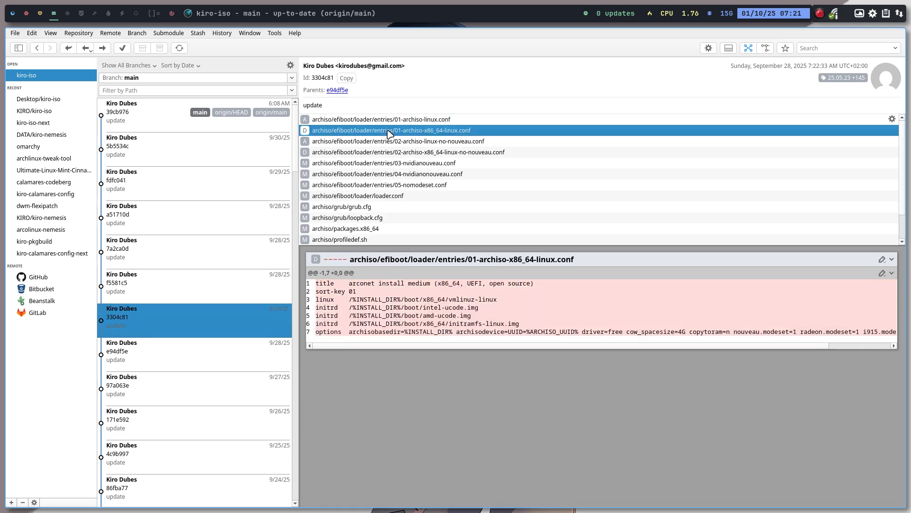
- Continue through commits e94df5e and 97a063e to 171e592, then hide the git client
click(211, 354)
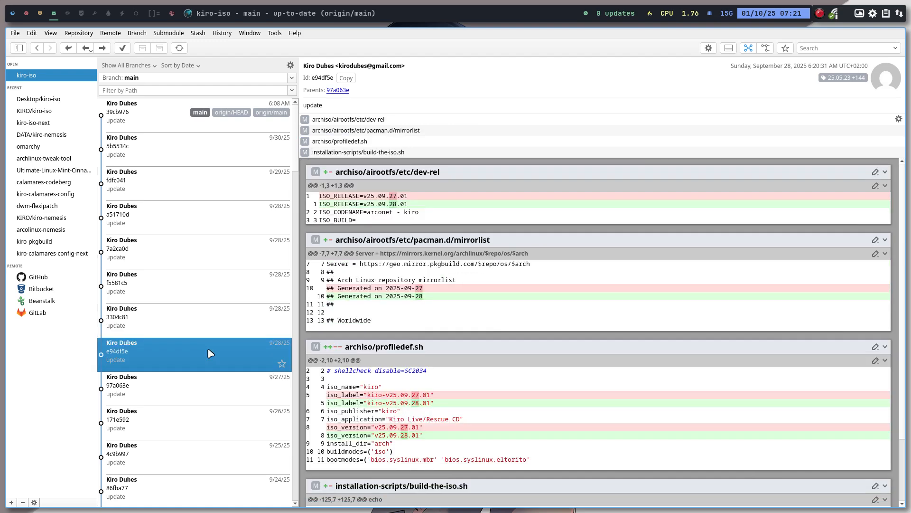
click(194, 389)
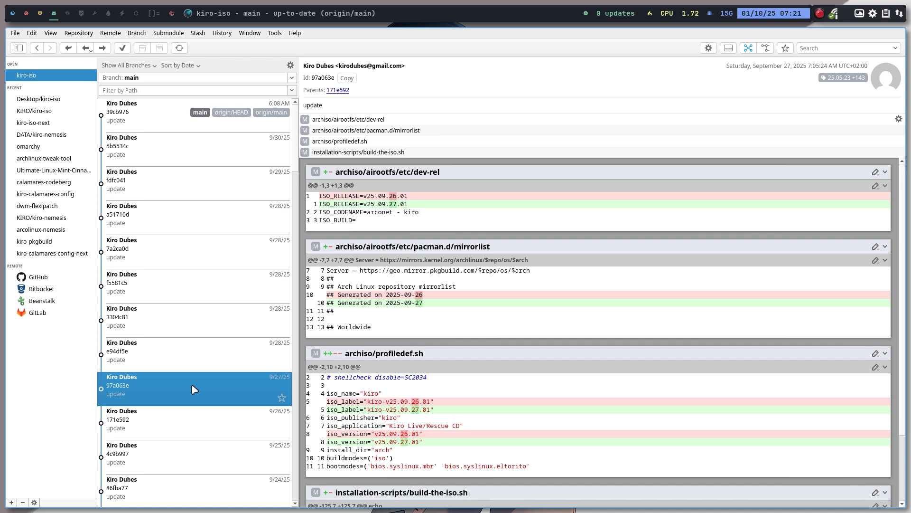
click(198, 422)
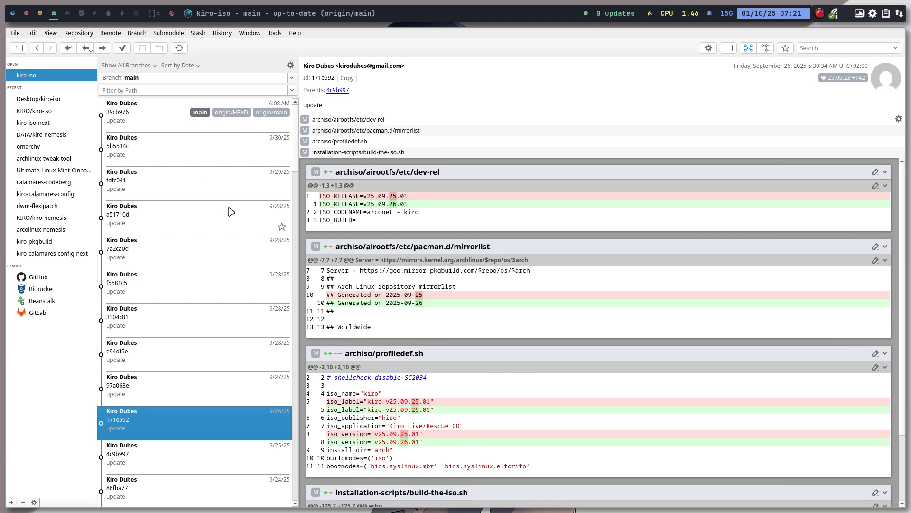
key(super+q)
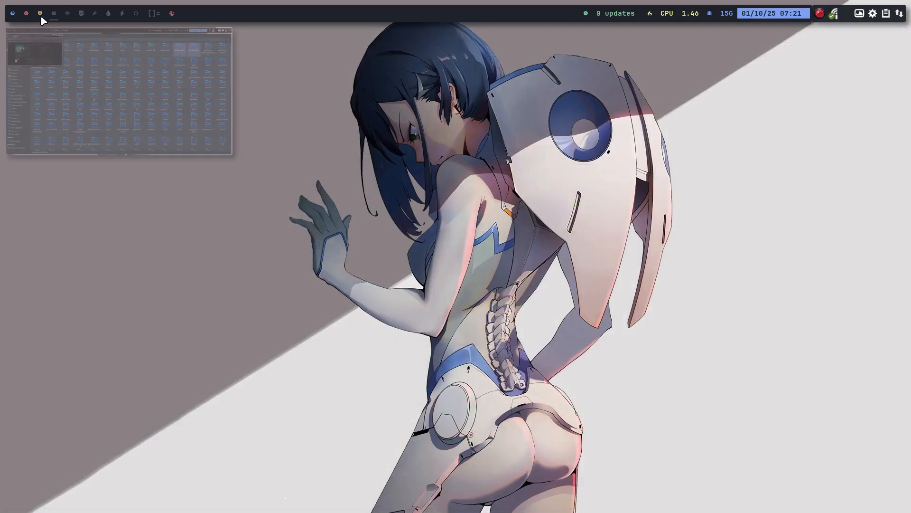
- Minimize the Thunar window and finish the Kiro installer with Done in the VM
click(41, 13)
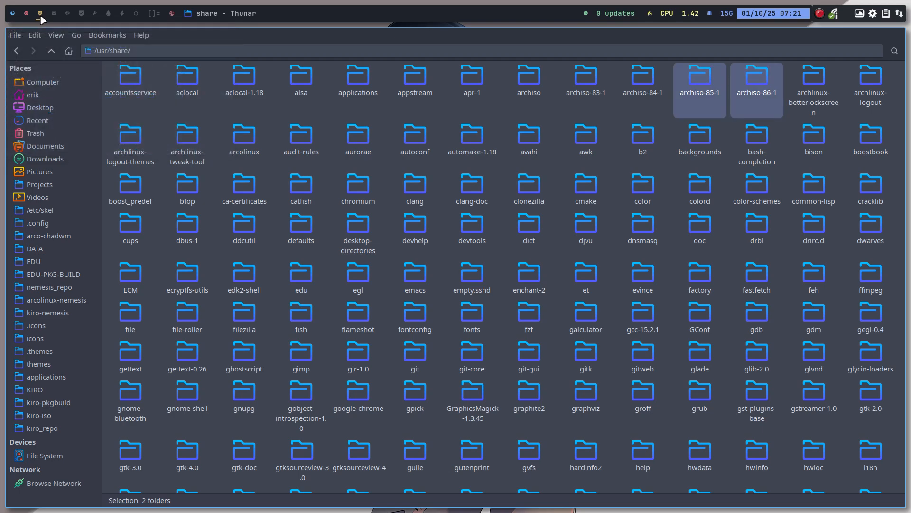
click(15, 14)
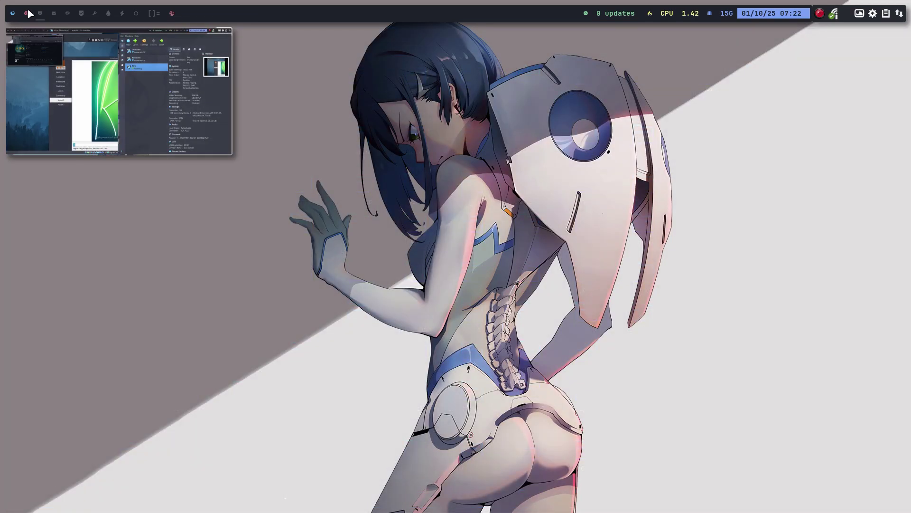
click(27, 14)
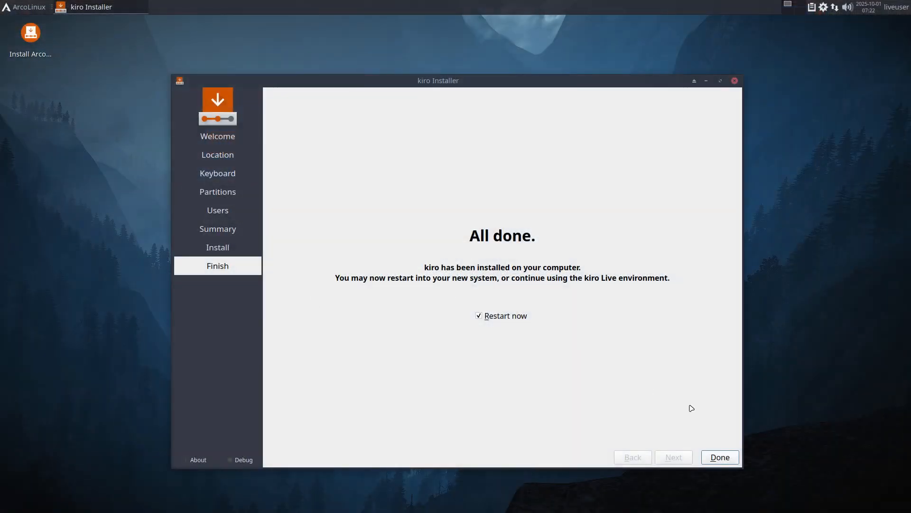
click(716, 460)
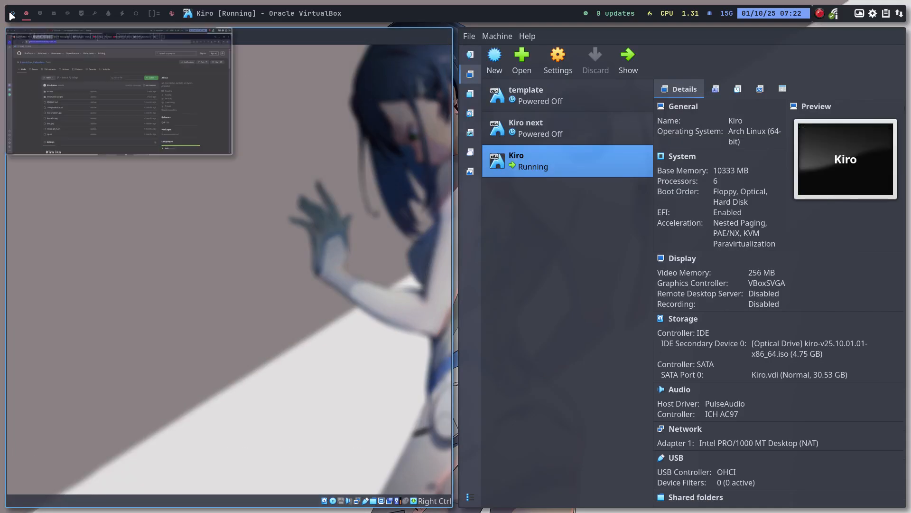
- Switch to Opera and open the kiro-iso repository owner's GitHub profile
click(12, 15)
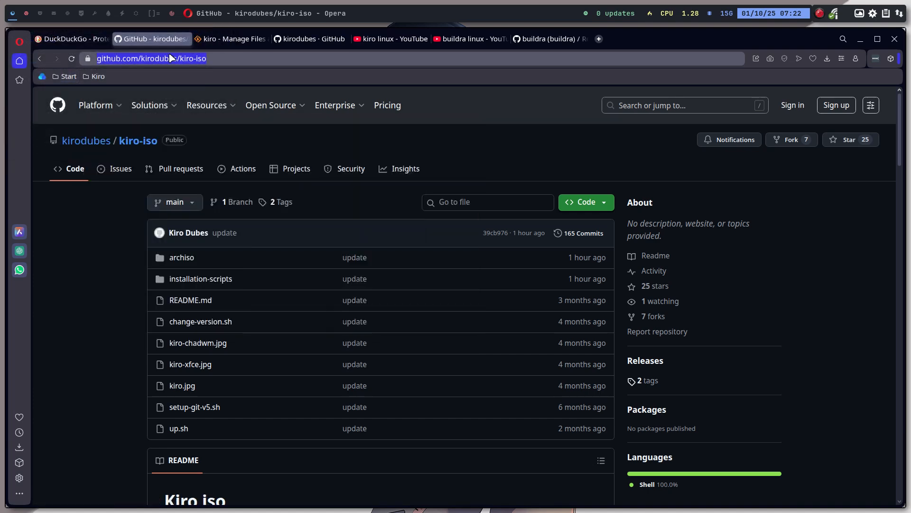
click(87, 139)
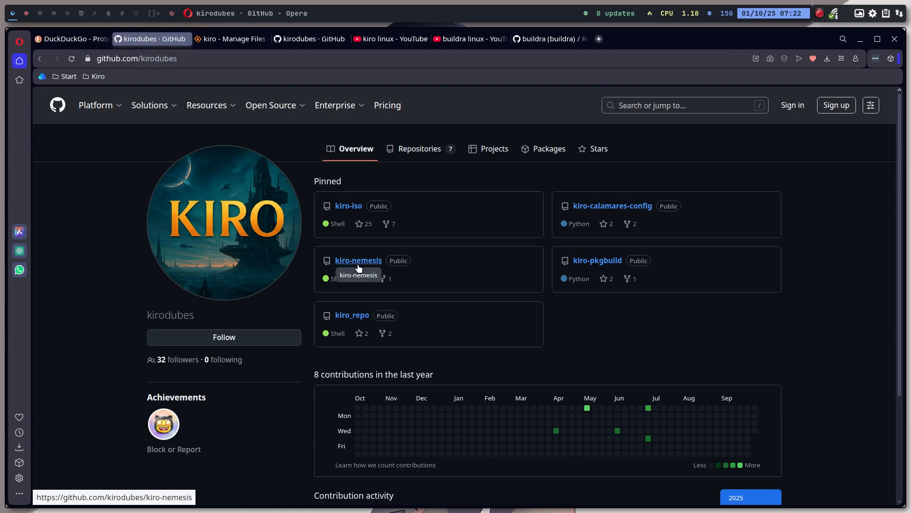
- Browse the kiro linux YouTube results, then switch to the buildra linux results
click(385, 38)
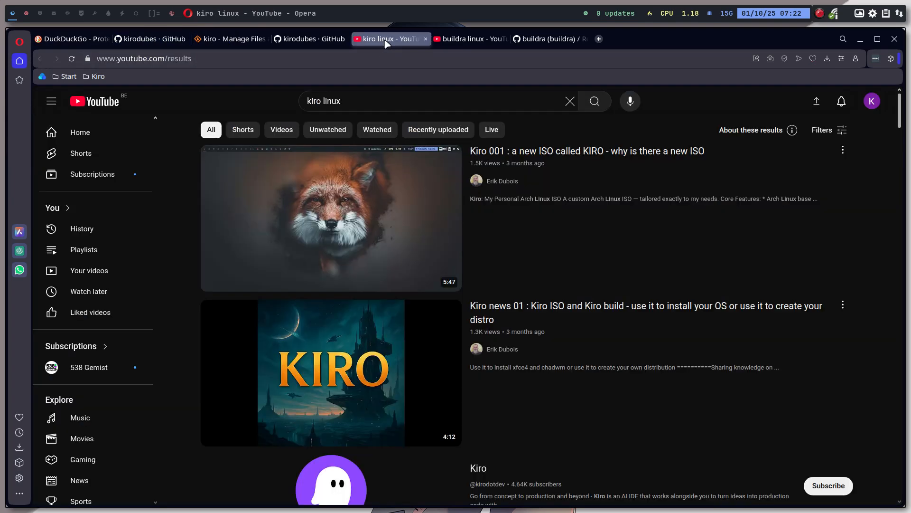
scroll(717, 240, down, 3)
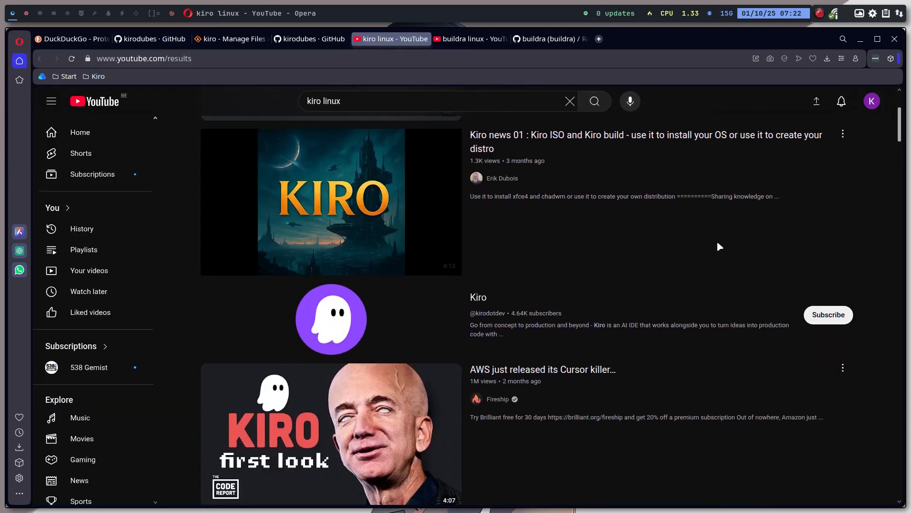
scroll(718, 241, down, 3)
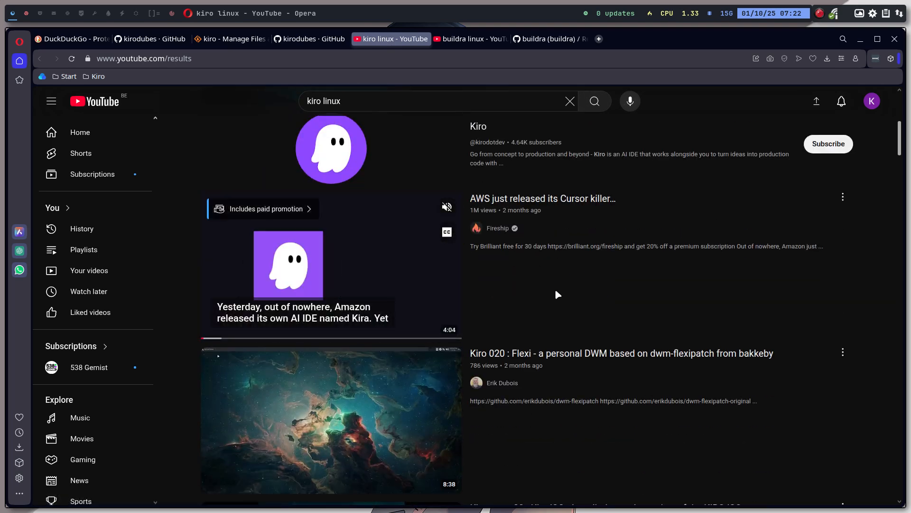
scroll(554, 288, down, 3)
scroll(538, 302, down, 1)
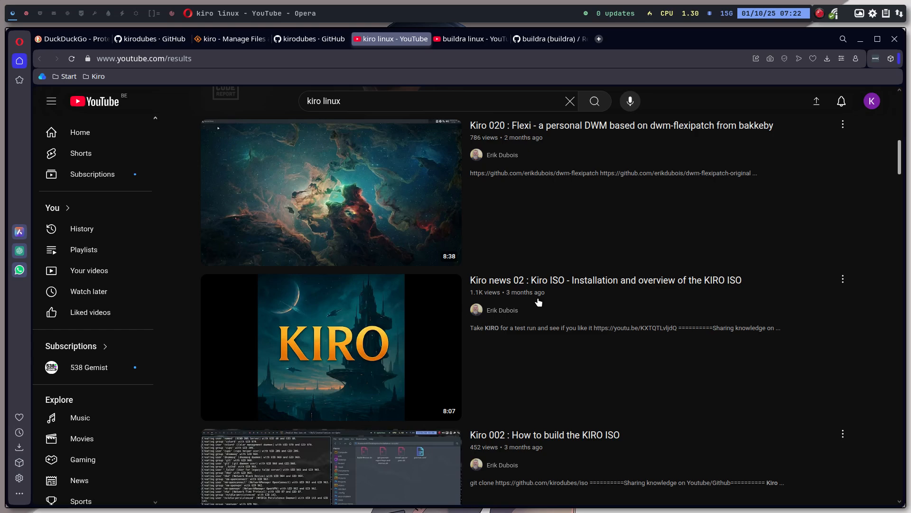
scroll(538, 301, down, 3)
scroll(538, 302, down, 4)
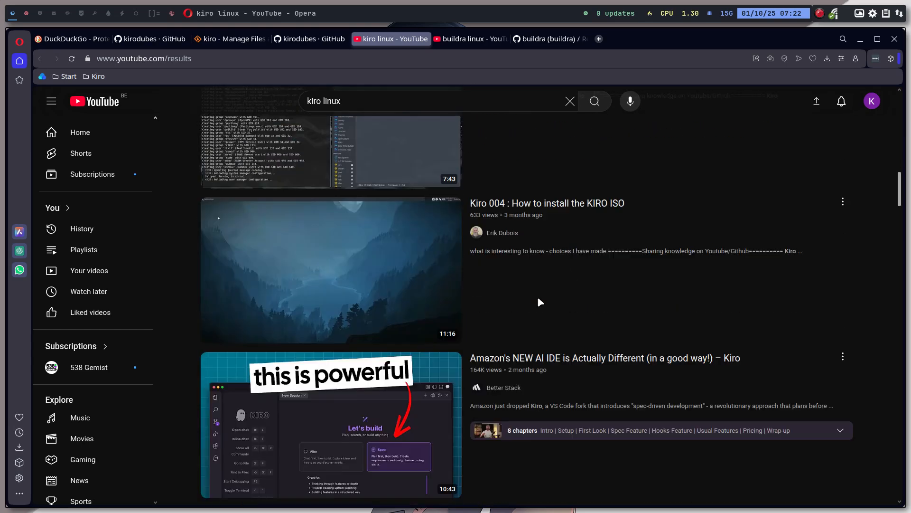
mouse_move(605, 352)
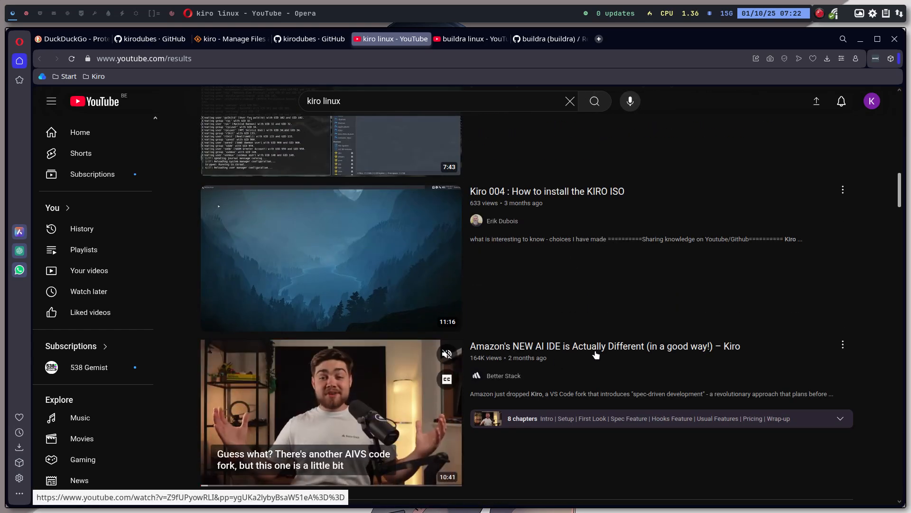
scroll(562, 287, up, 5)
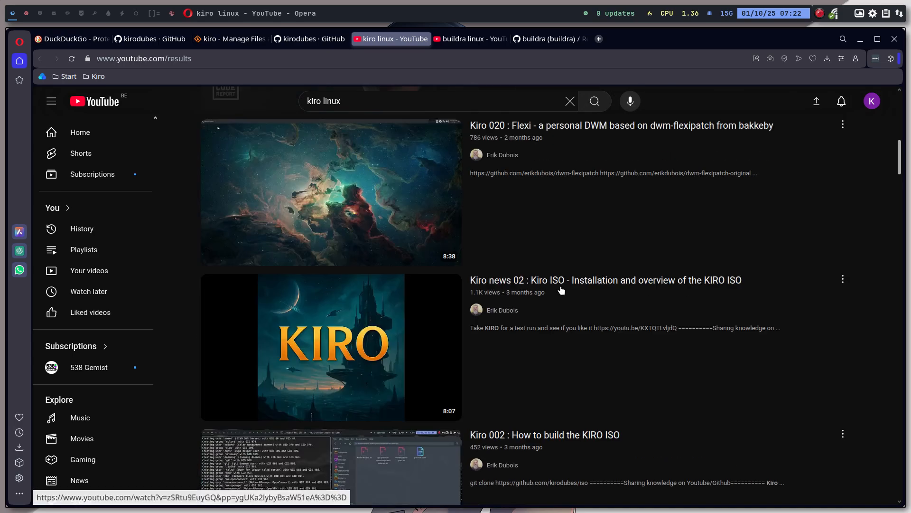
scroll(564, 292, up, 5)
scroll(428, 250, up, 5)
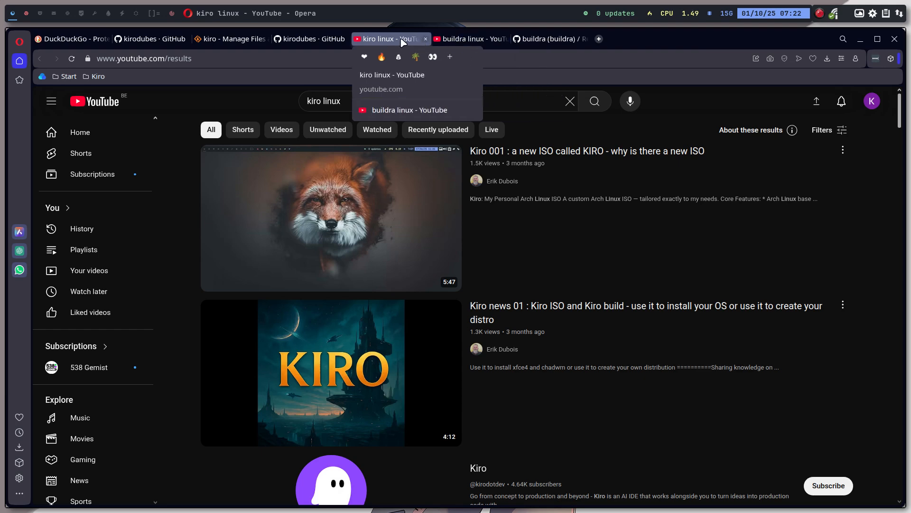
click(463, 39)
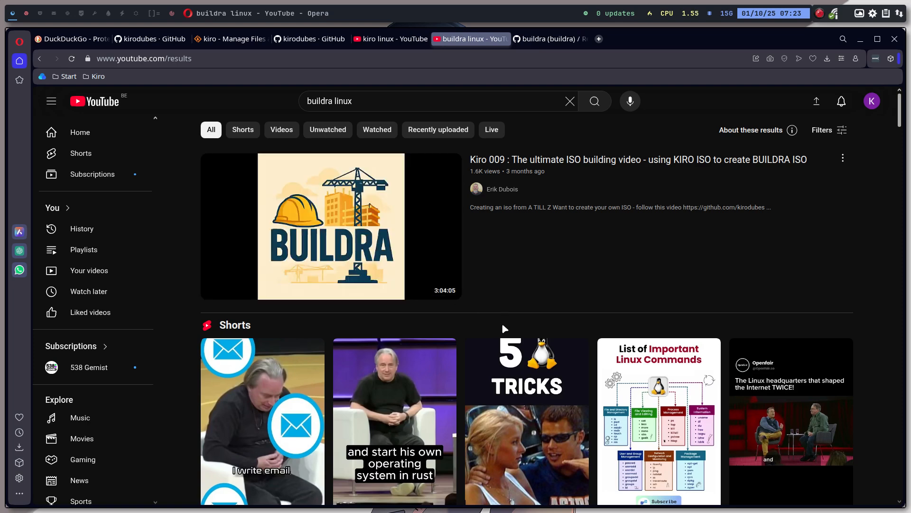
mouse_move(331, 227)
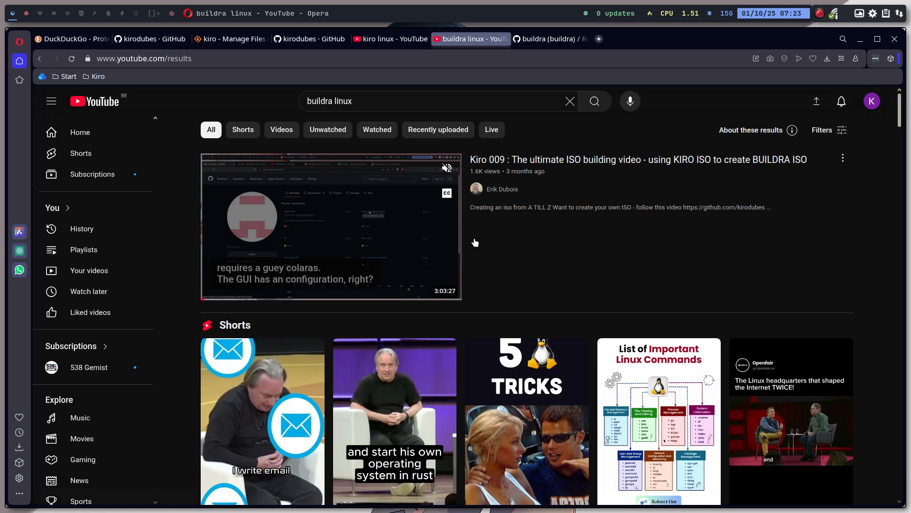
- Browse the buildra GitHub repositories, noting buildra_repo's Jun 22 update, beside the kirodubes profile
click(545, 38)
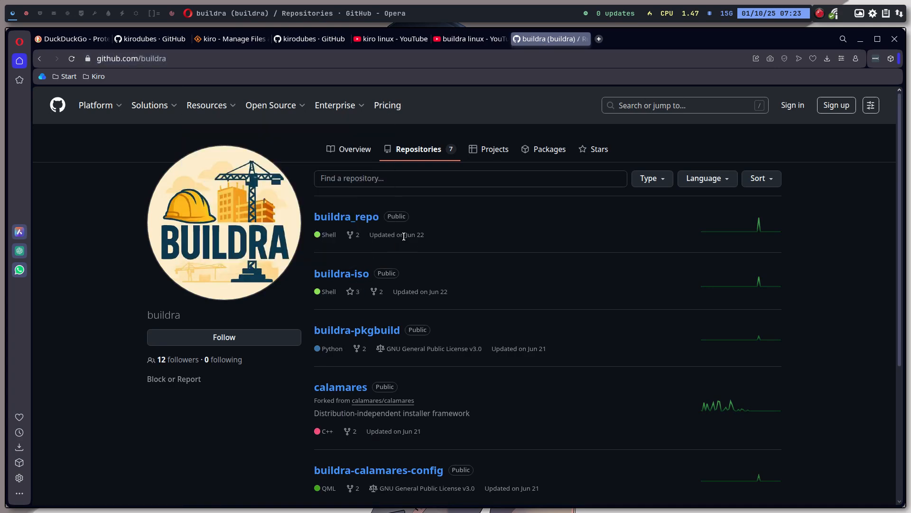
drag(425, 235, 406, 235)
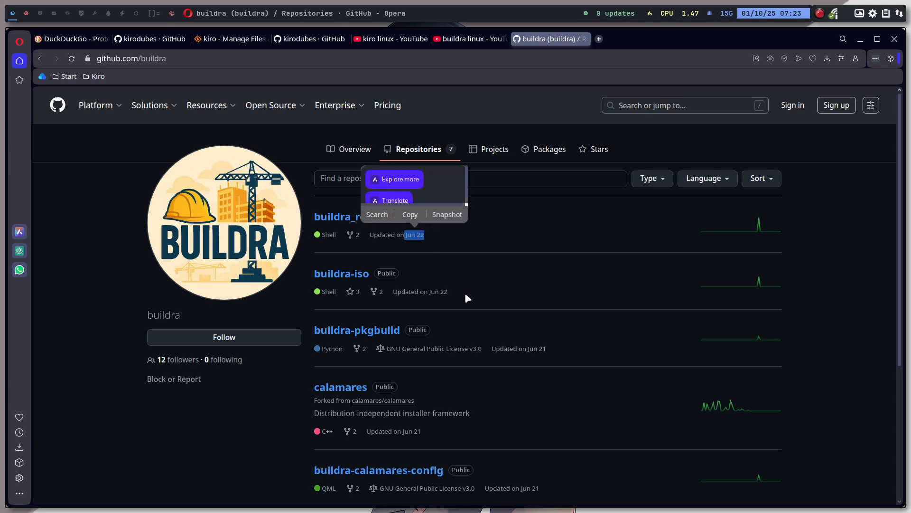
scroll(502, 330, down, 3)
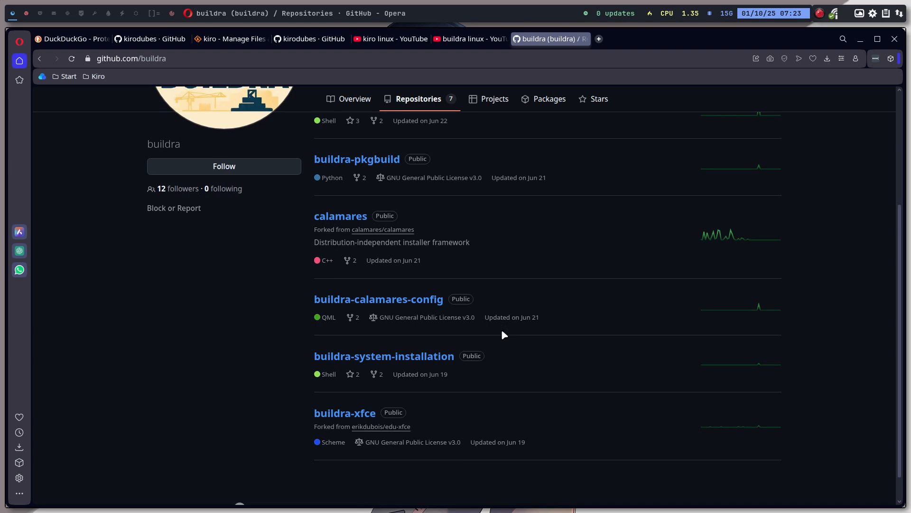
scroll(501, 329, up, 4)
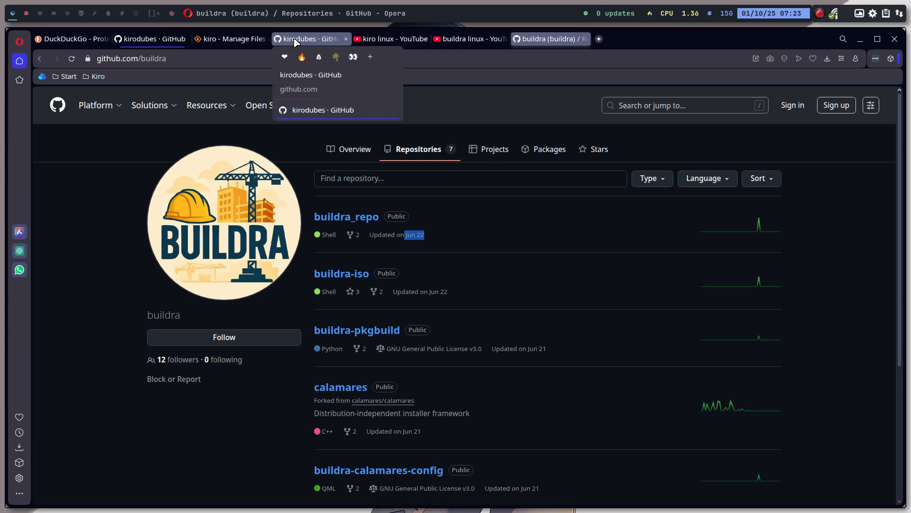
click(297, 42)
mouse_move(274, 105)
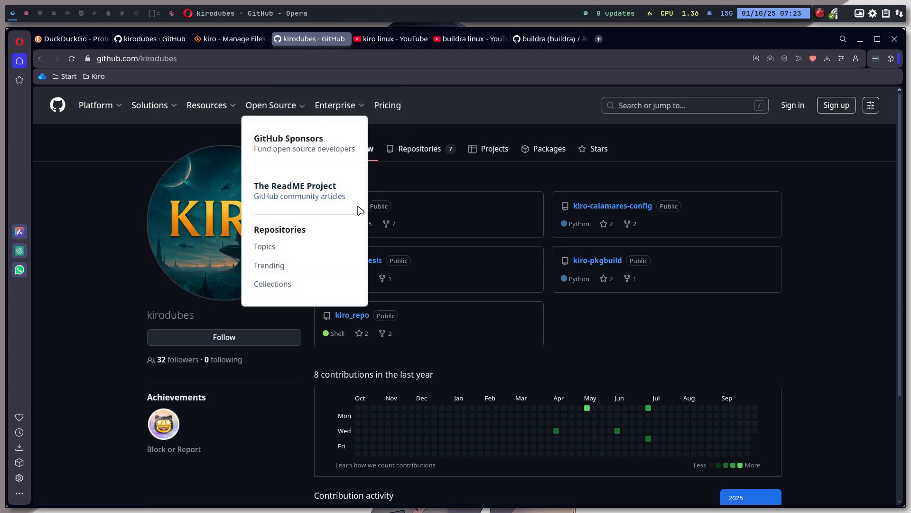
click(549, 39)
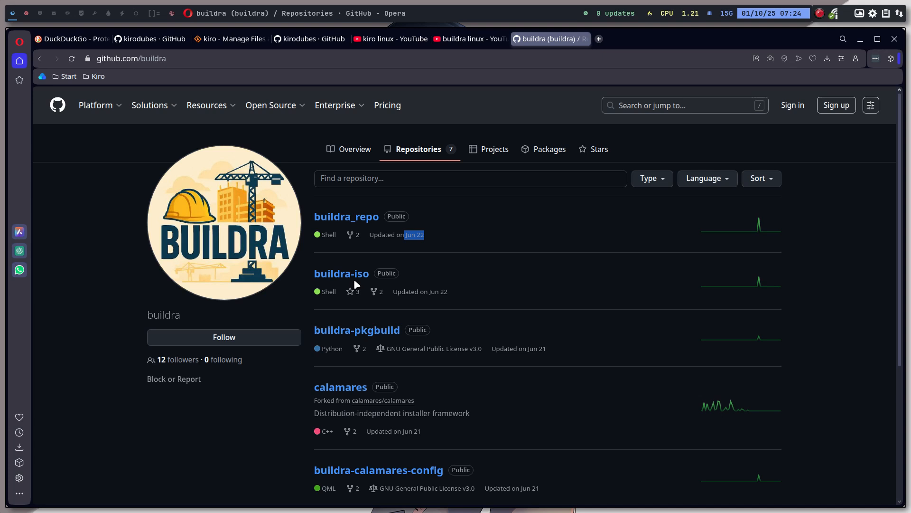
- From the buildra linux results, open the creator's channel and search it for buildra
click(464, 39)
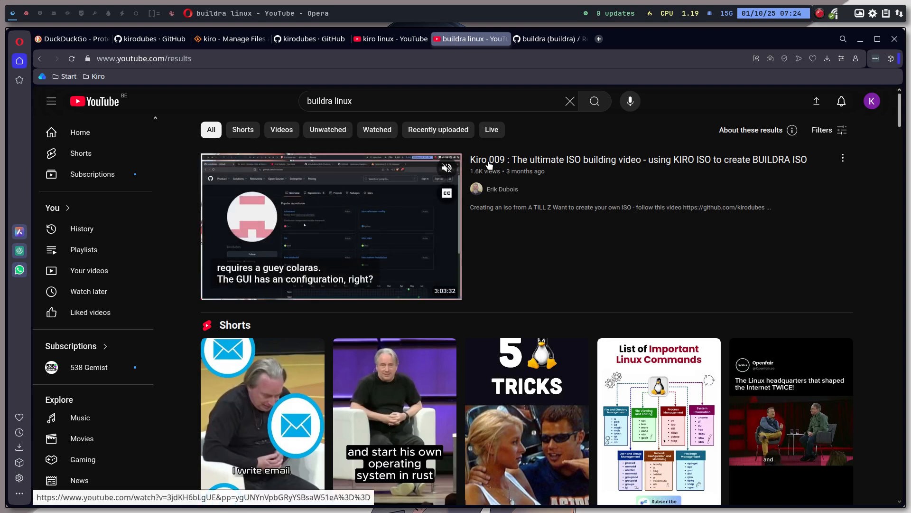
mouse_move(502, 190)
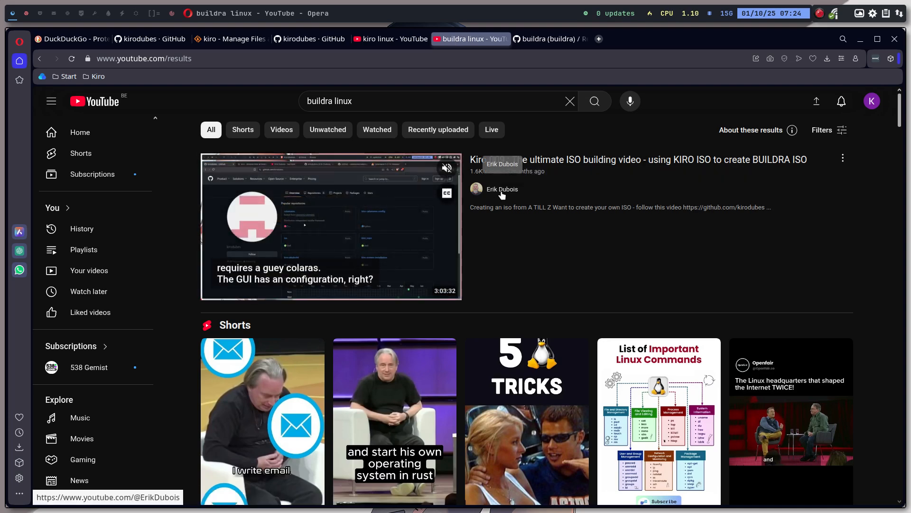
click(502, 188)
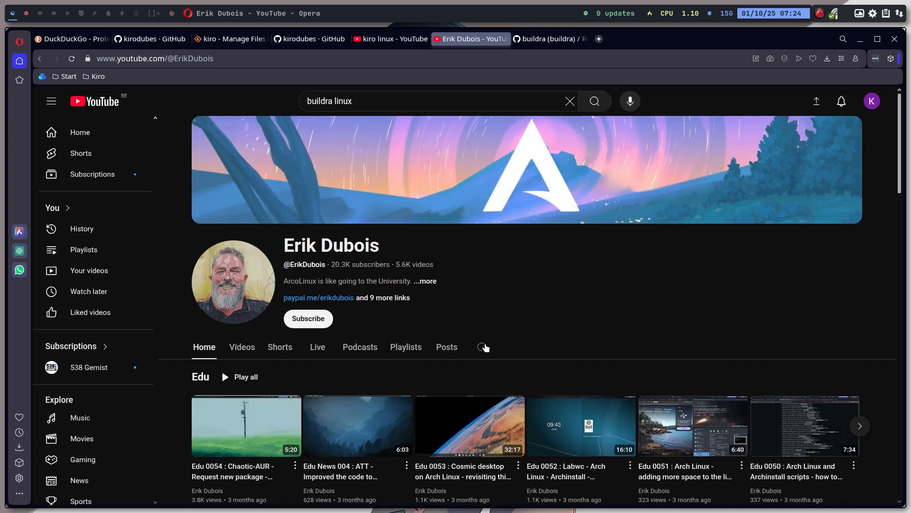
click(482, 347)
text(buildra)
key(Return)
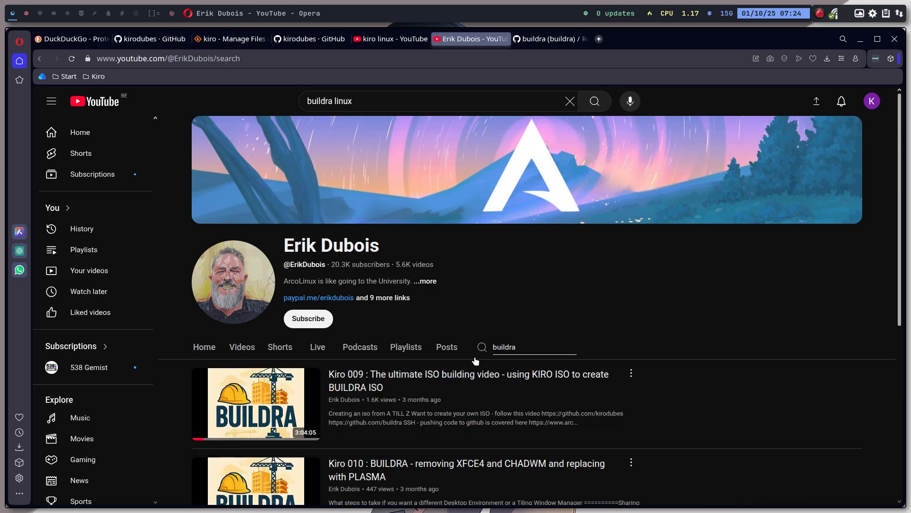
scroll(596, 400, down, 2)
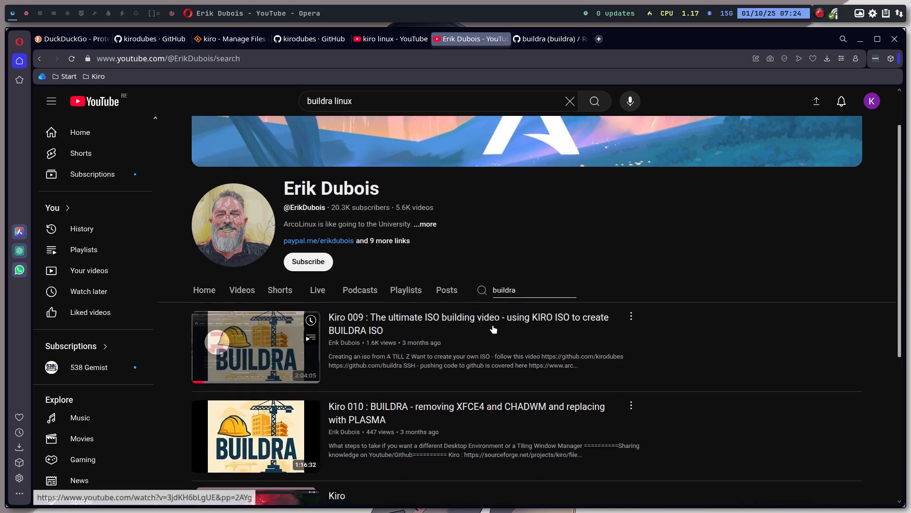
scroll(506, 390, down, 3)
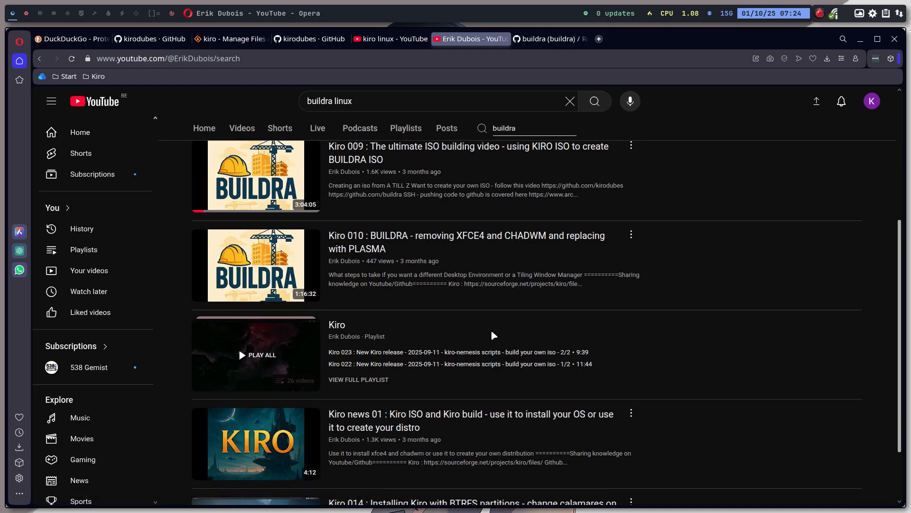
scroll(491, 330, down, 1)
scroll(428, 331, up, 4)
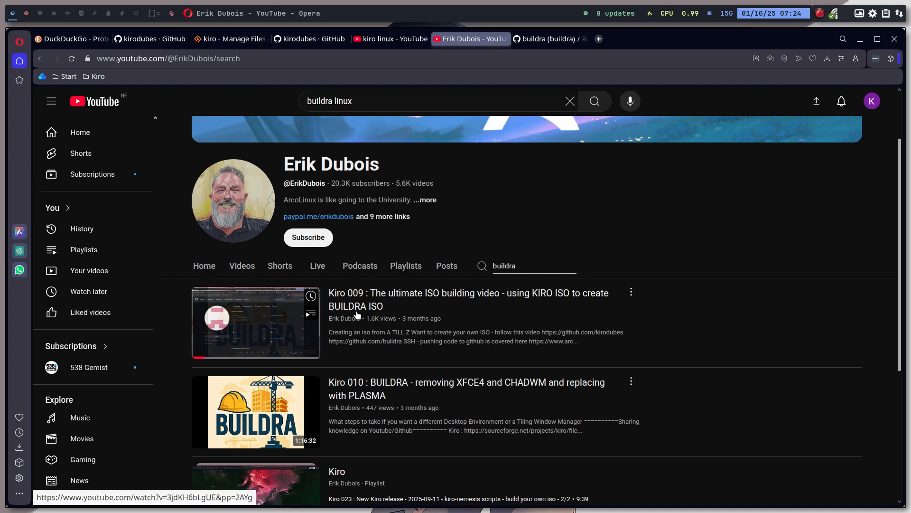
mouse_move(520, 314)
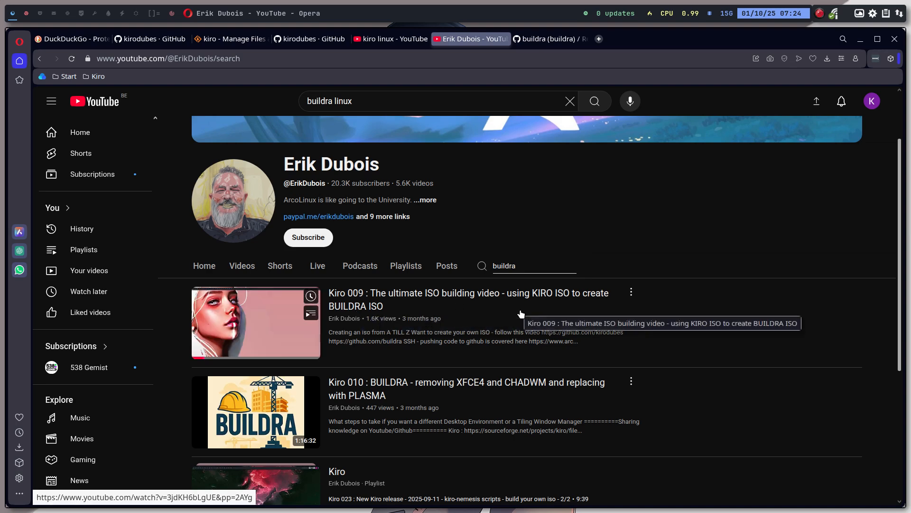
- Return to the Kiro VM and make its login screen fill the screen
click(548, 39)
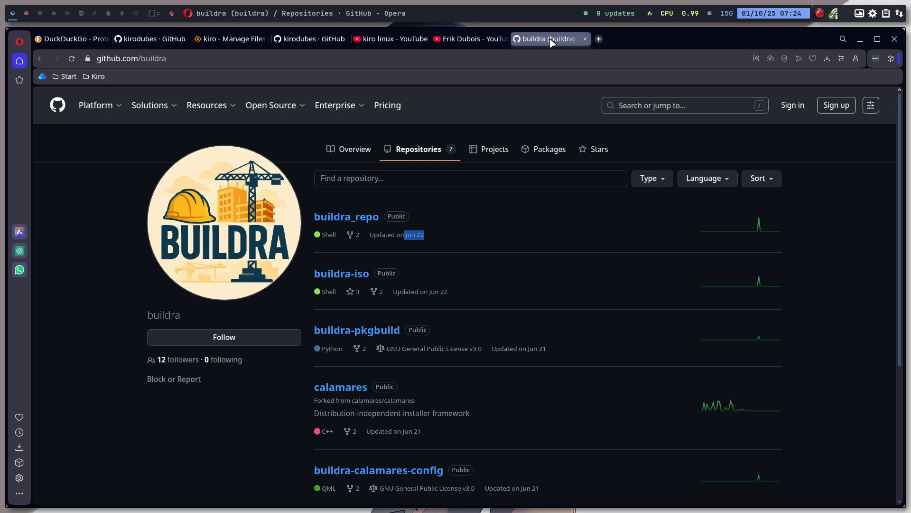
click(26, 14)
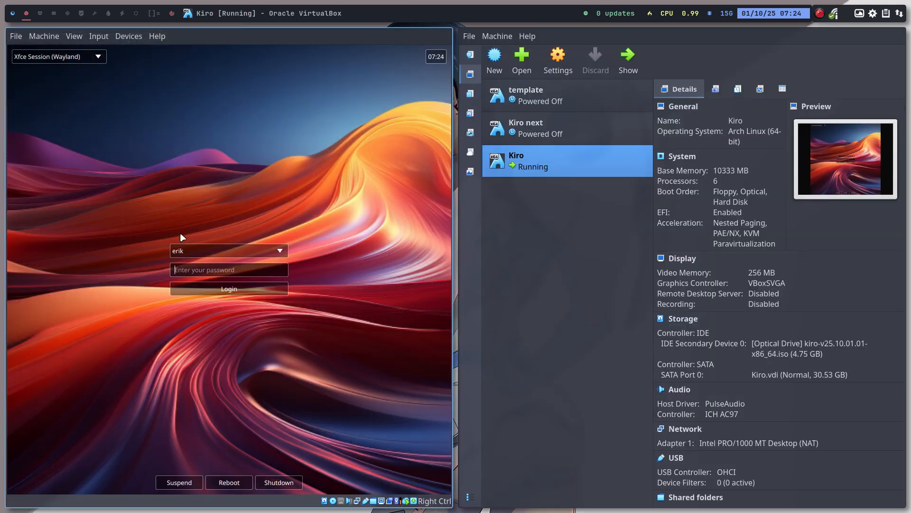
key(super+f)
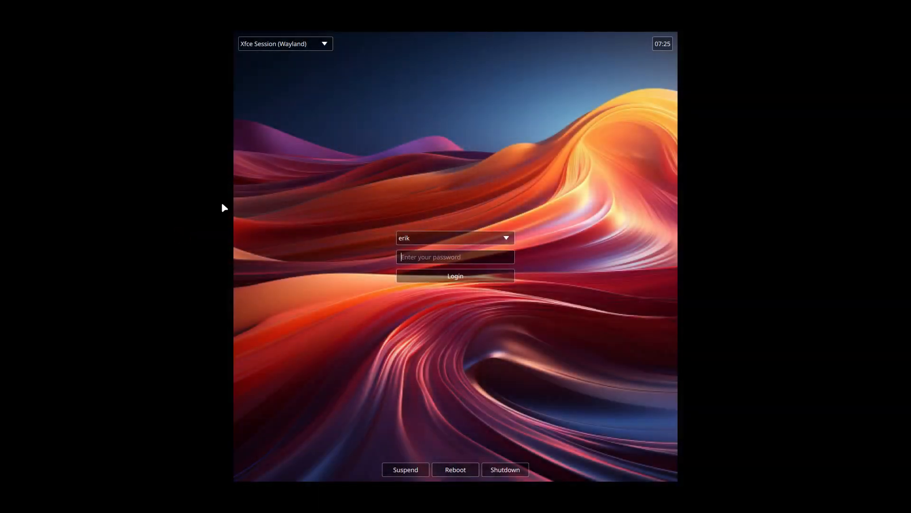
- Toggle the session between Chadwm and Xfce, settle on Chadwm and focus the password field
click(319, 44)
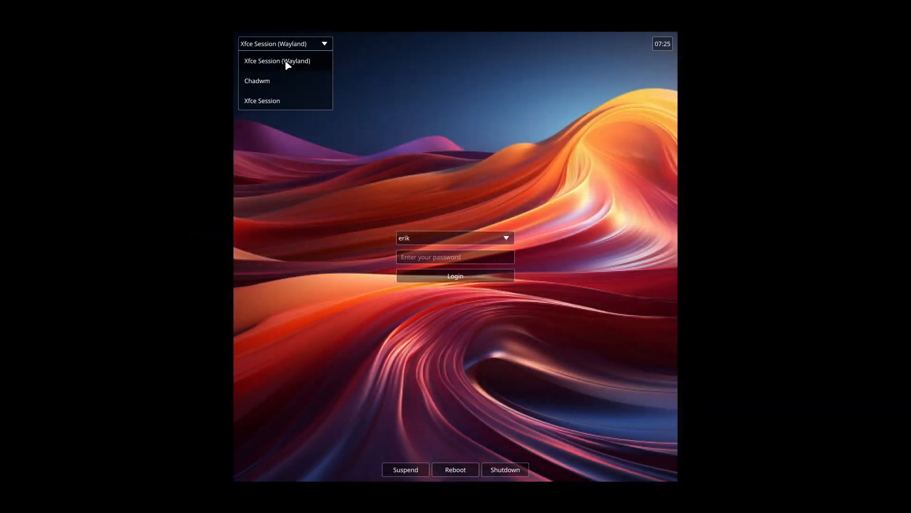
click(275, 81)
click(288, 44)
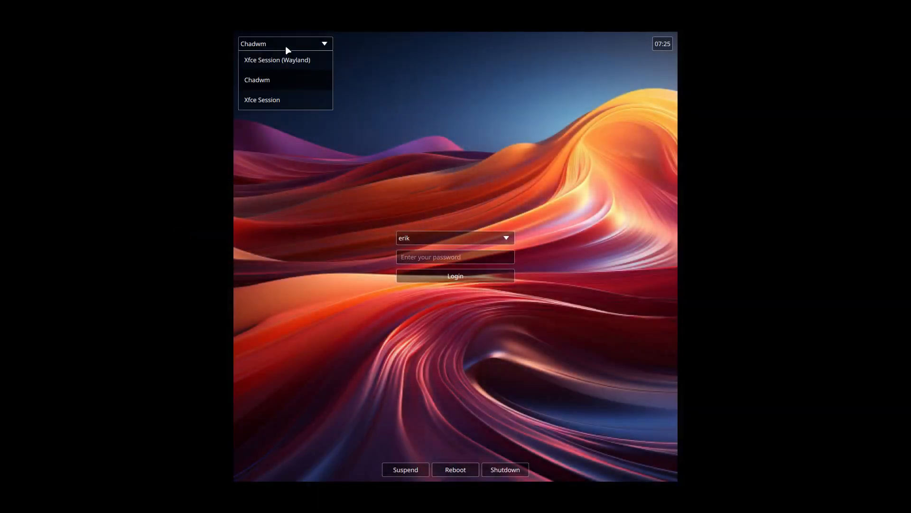
click(276, 98)
click(302, 44)
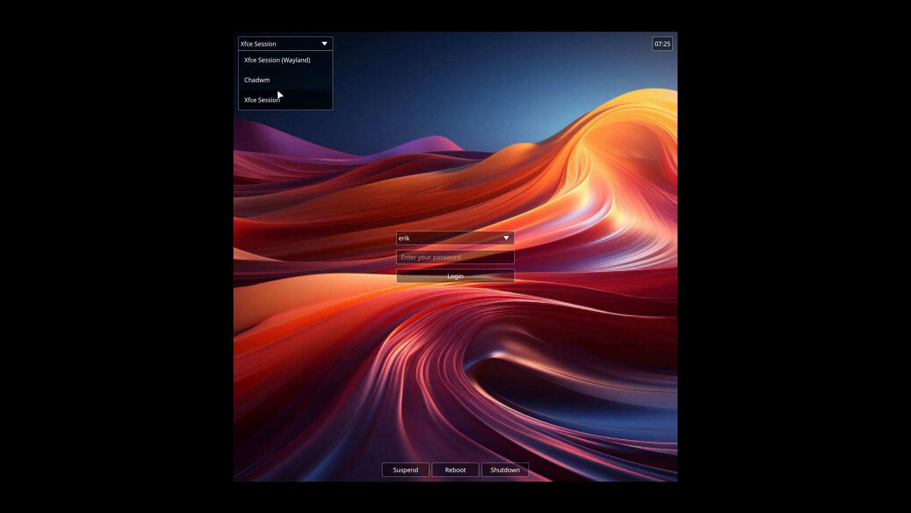
click(281, 81)
click(432, 256)
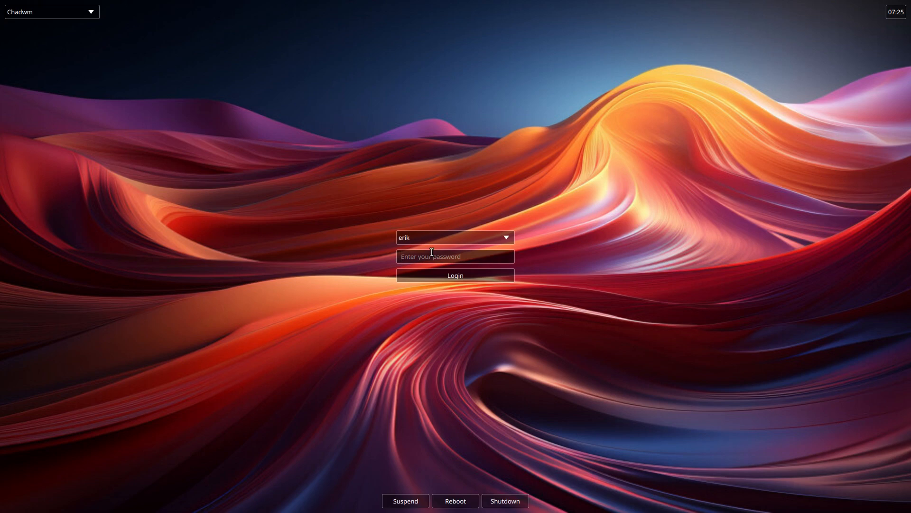
- Choose Xfce Session on the login screen and focus the password field to log in
click(72, 10)
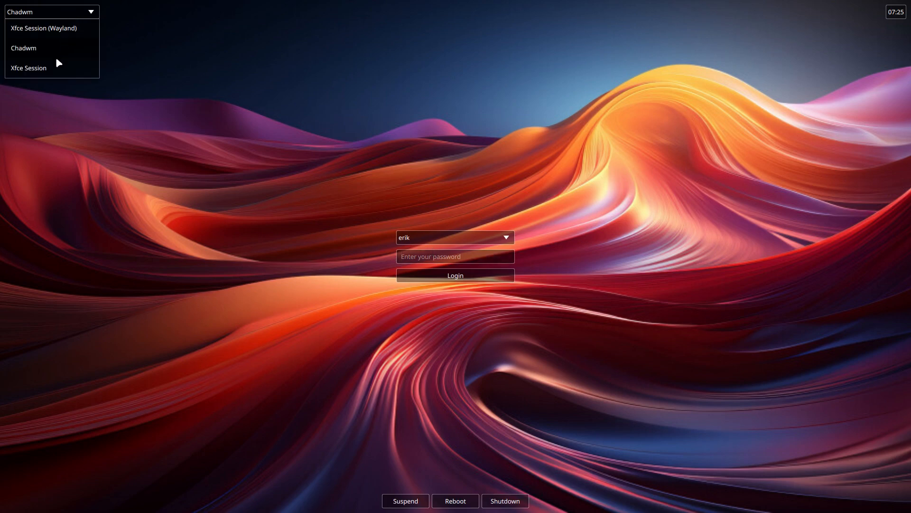
click(55, 63)
click(430, 257)
text(••)
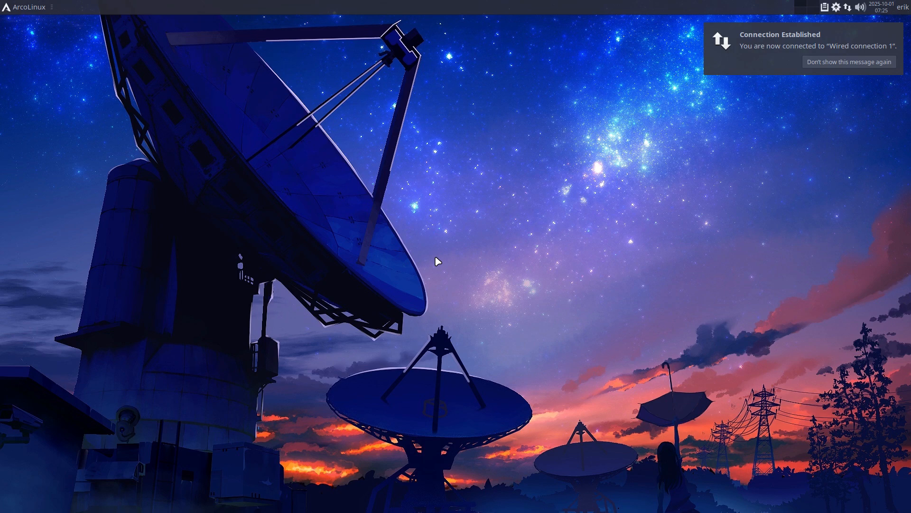
- Launch Arch Linux Tweak Tool from the menu, authenticate and tile it to the right
click(817, 61)
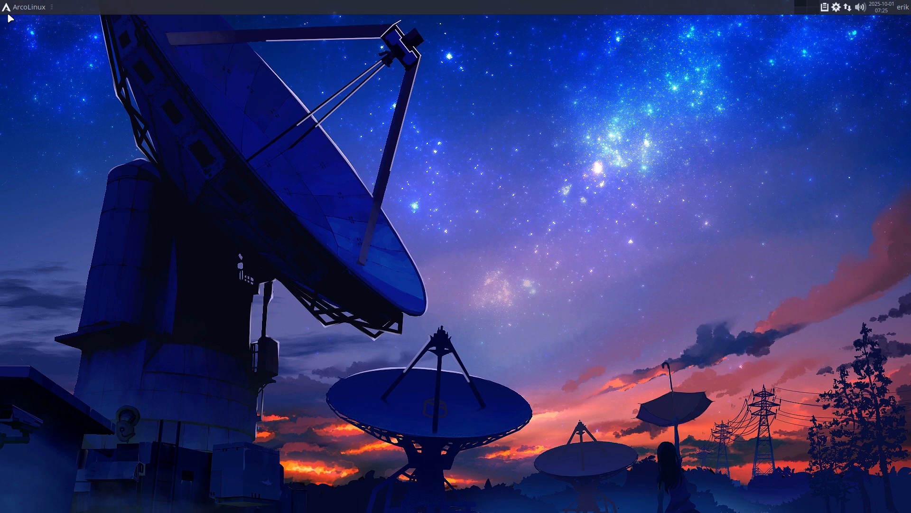
click(27, 6)
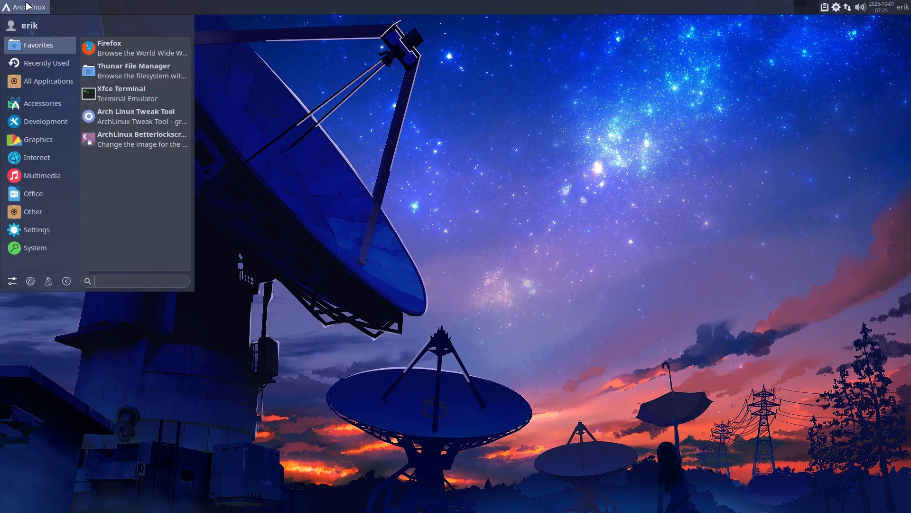
click(162, 120)
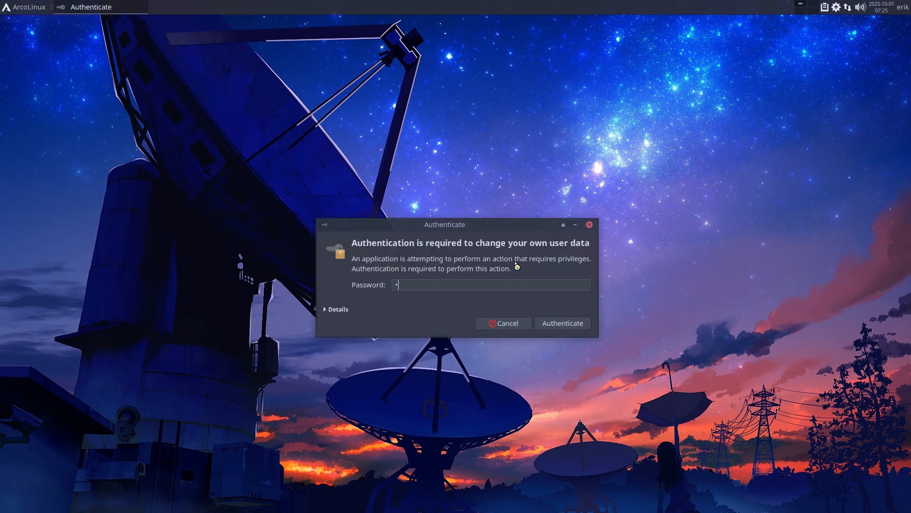
text(***)
key(Return)
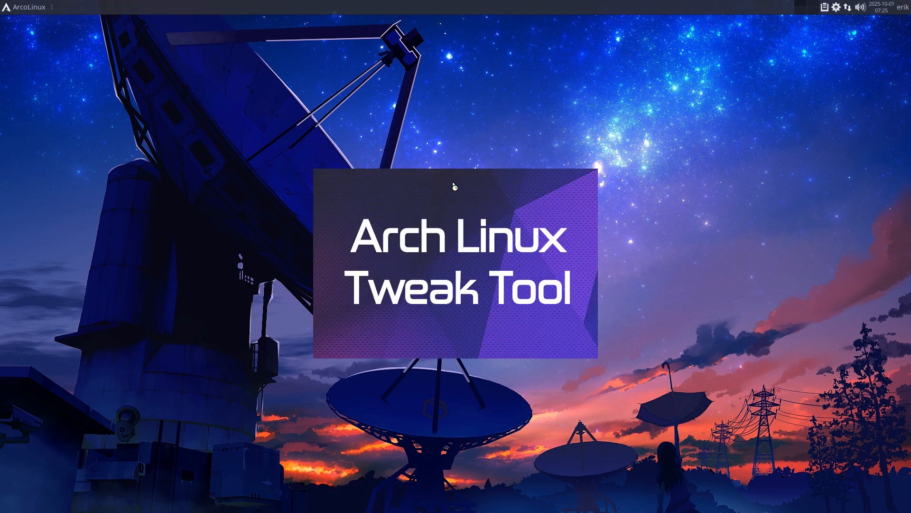
key(super+Right)
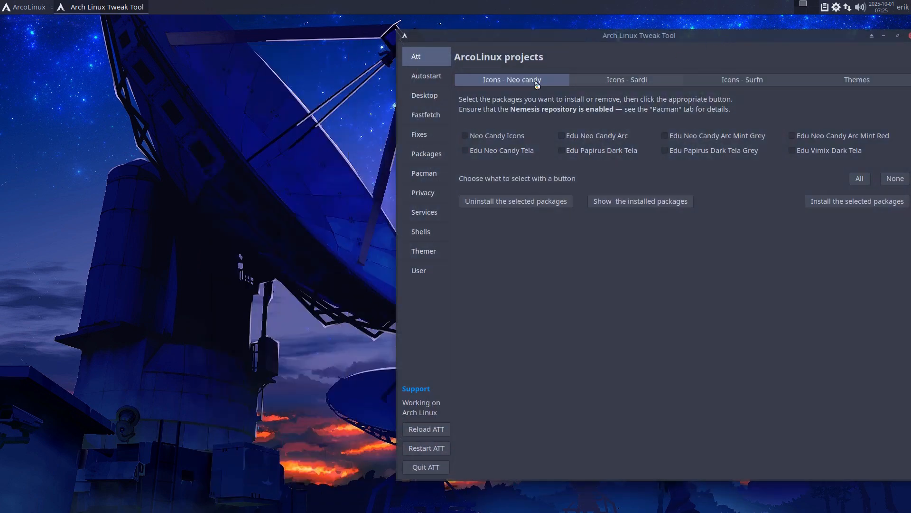
- Open the Desktop Installer page and browse the installable desktops, keeping awesome chosen
click(424, 95)
click(567, 155)
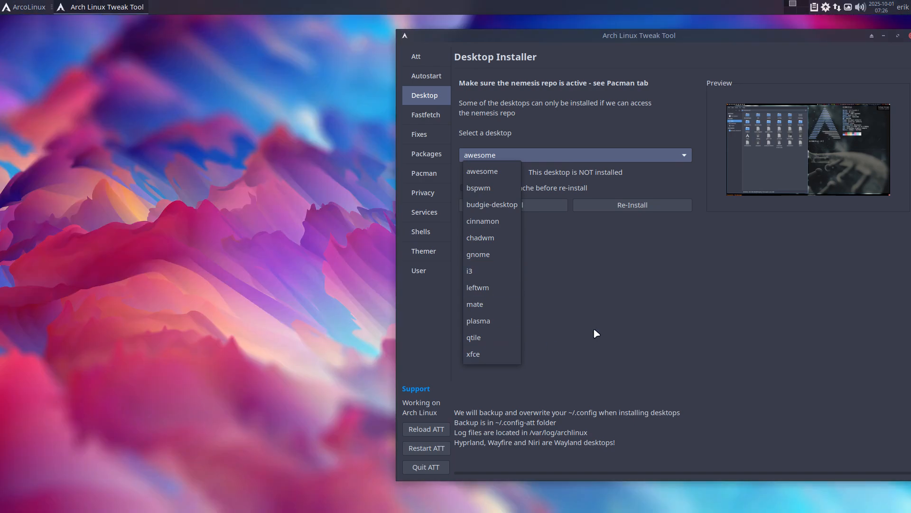
click(636, 314)
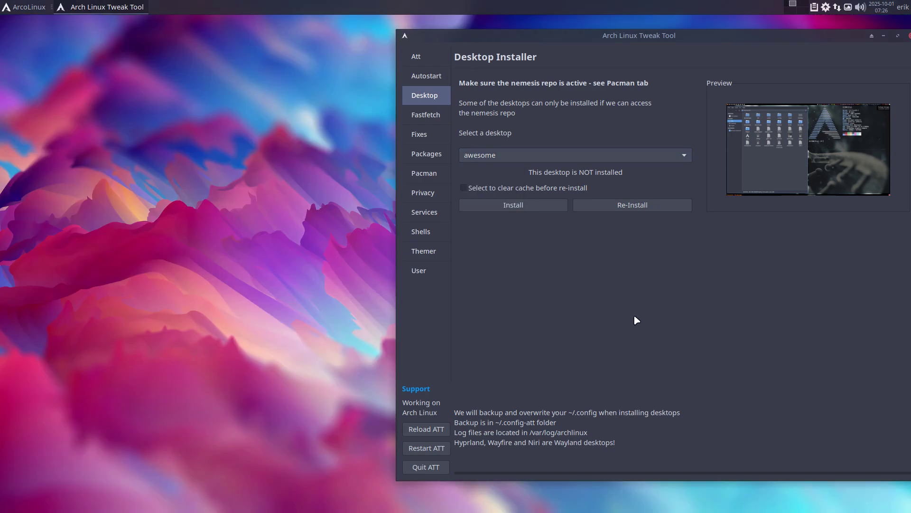
- Peek at the applications menu and the logout options, cancelling both
click(30, 12)
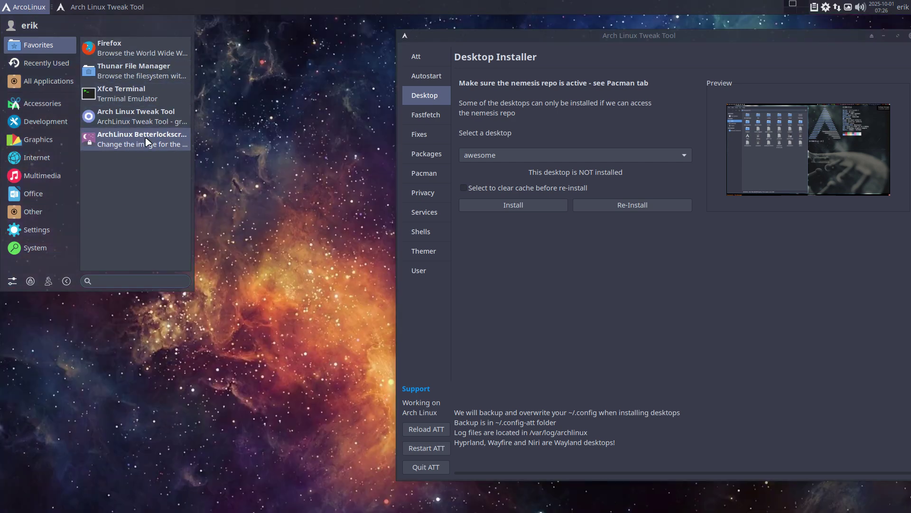
click(223, 294)
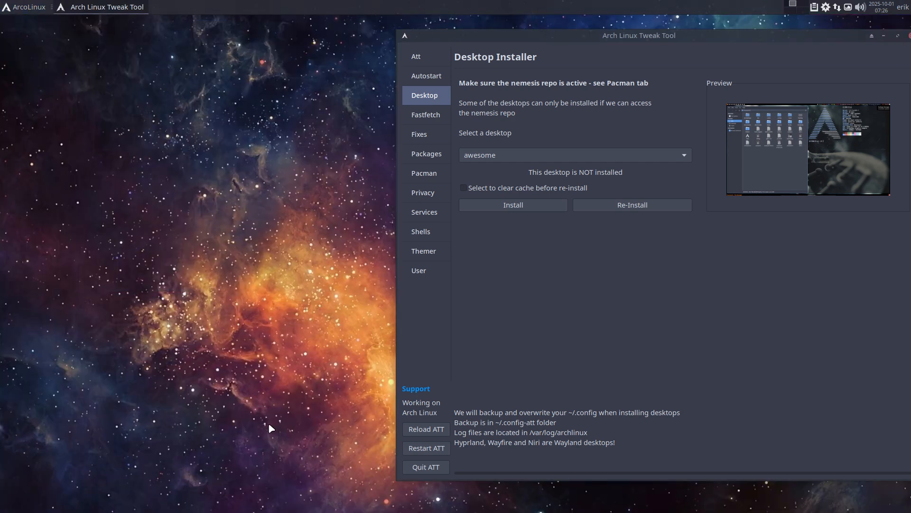
key(super+x)
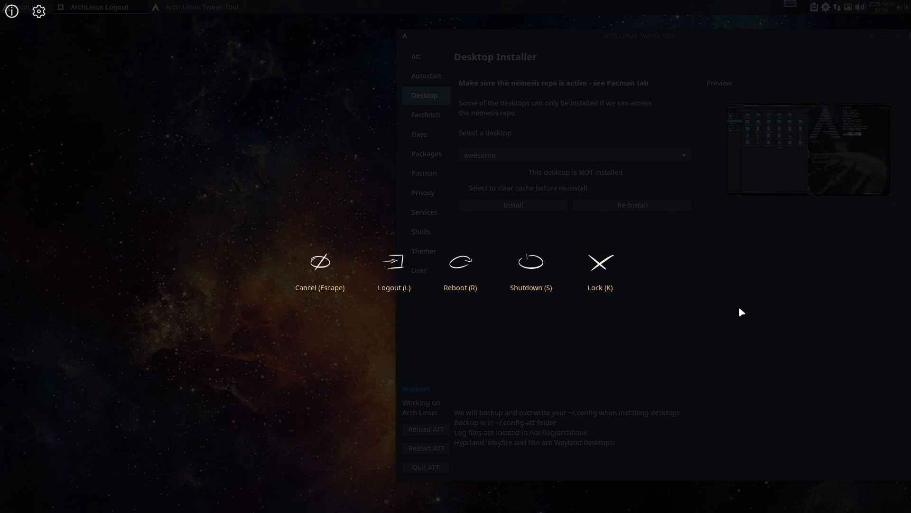
key(Escape)
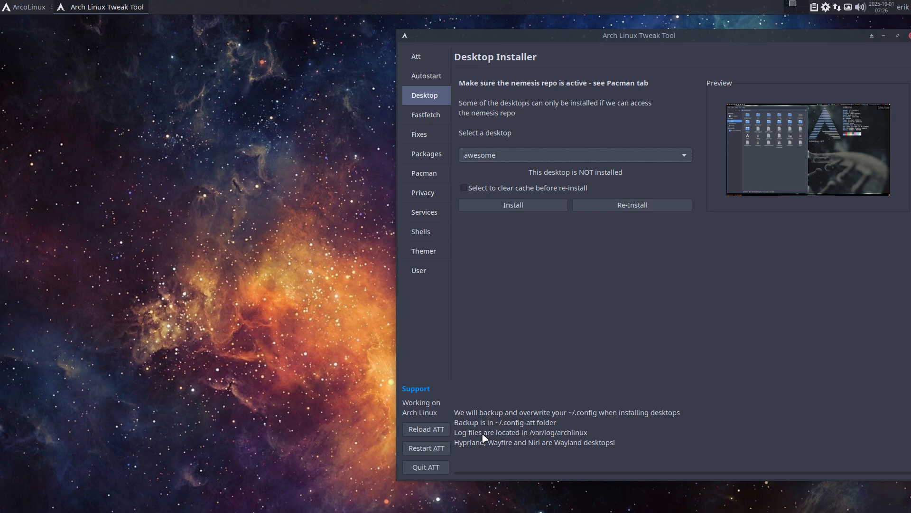
- Quit the Tweak Tool, run iso in a terminal and highlight the codename arconet in the release info
click(434, 467)
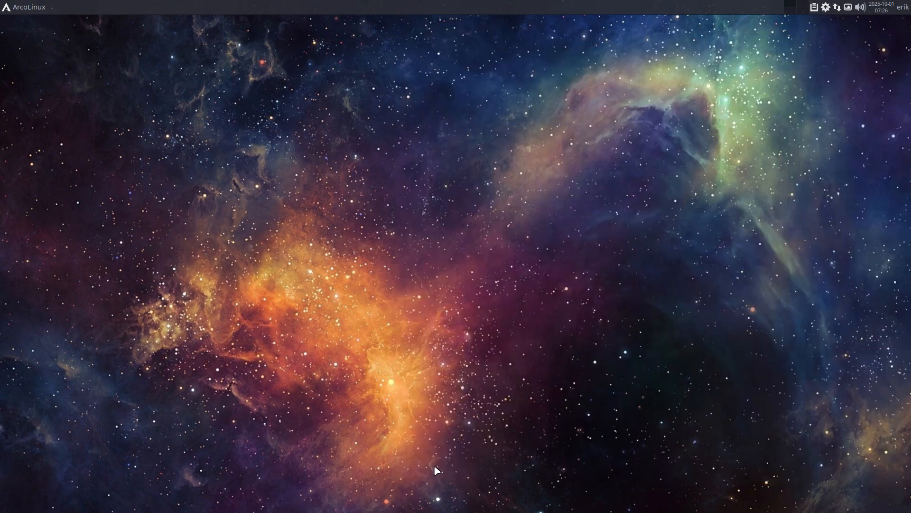
click(32, 9)
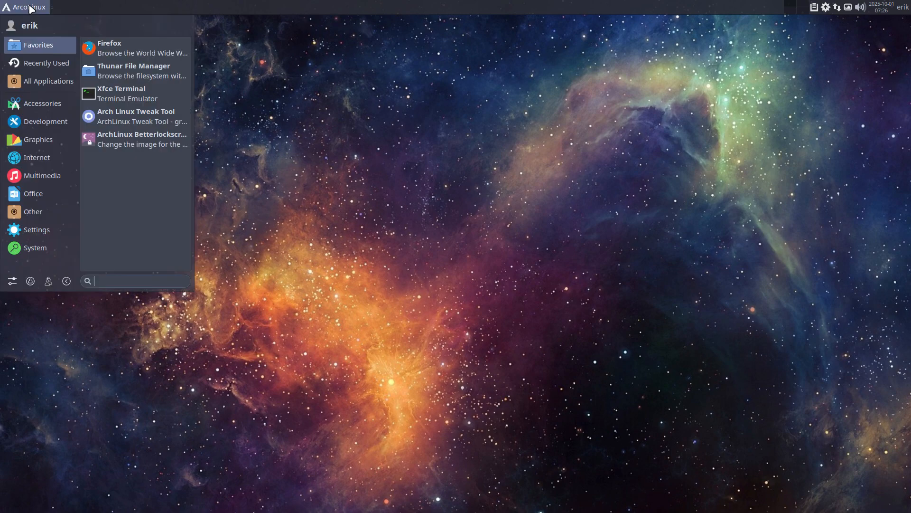
click(32, 9)
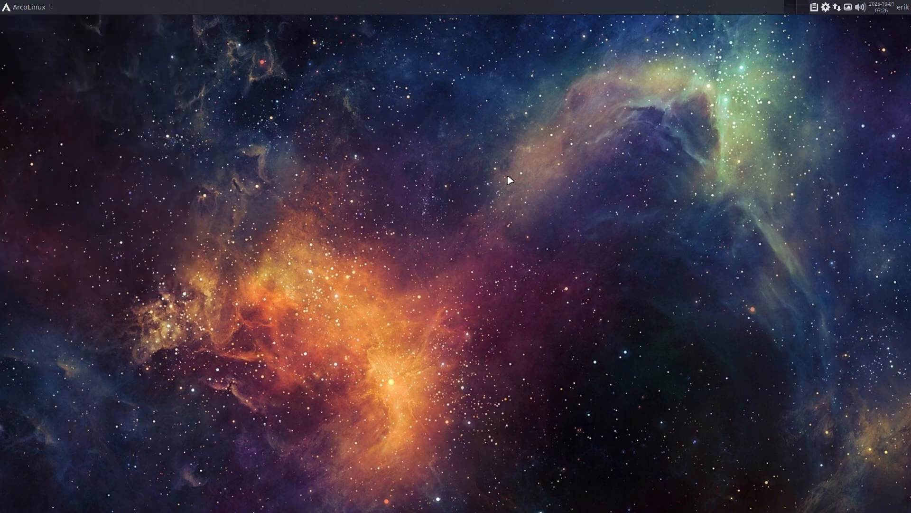
key(super+Return)
text(iso)
key(Return)
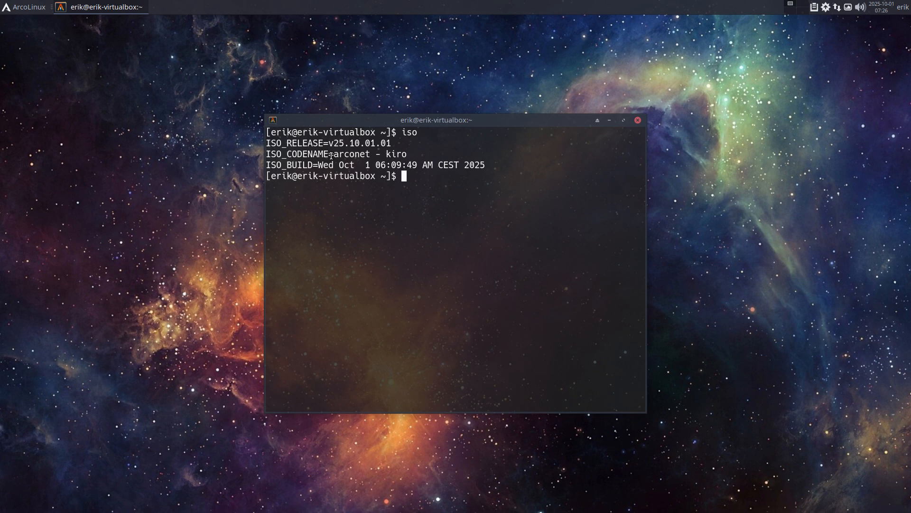
drag(335, 154, 377, 155)
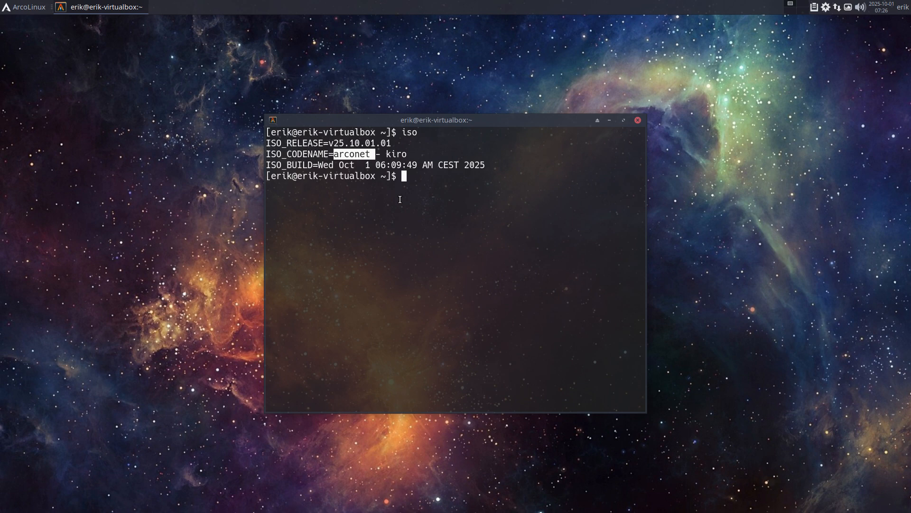
- Leave VM fullscreen and reload the kiro SourceForge Files page in Opera for the latest listing
key(ctrl+f)
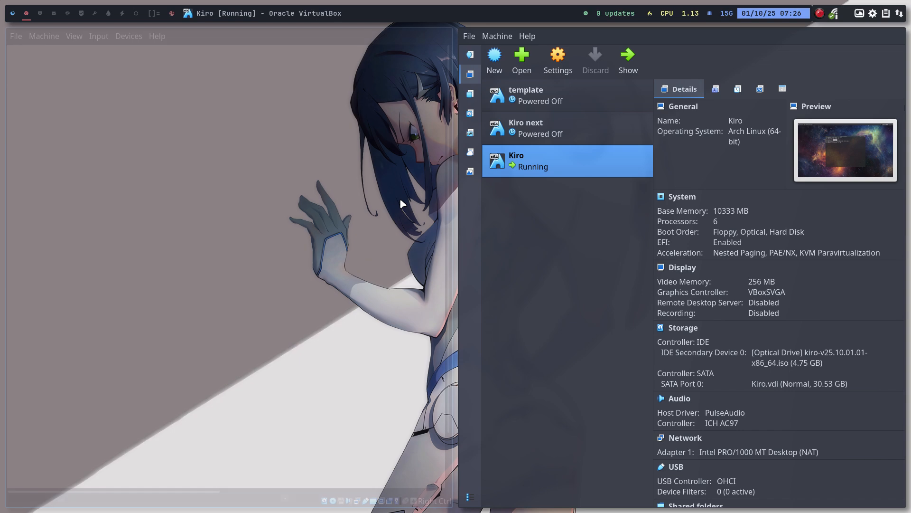
click(12, 13)
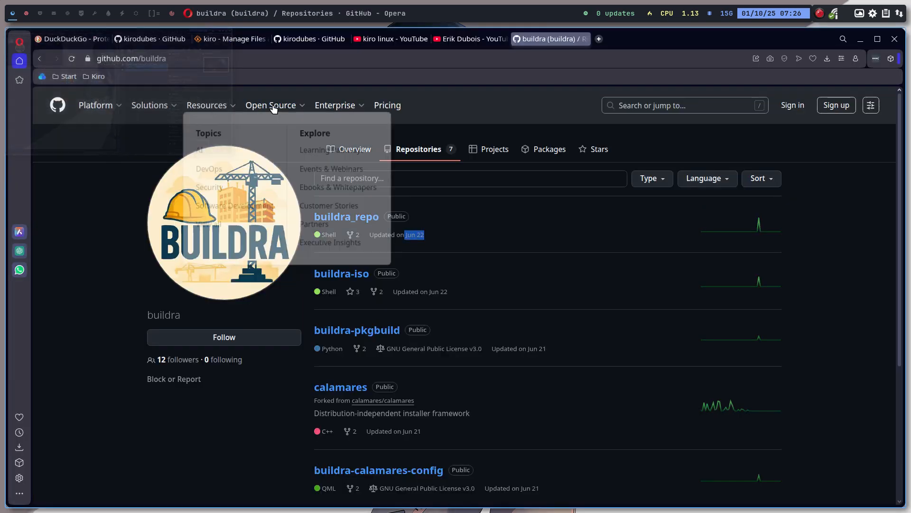
click(227, 39)
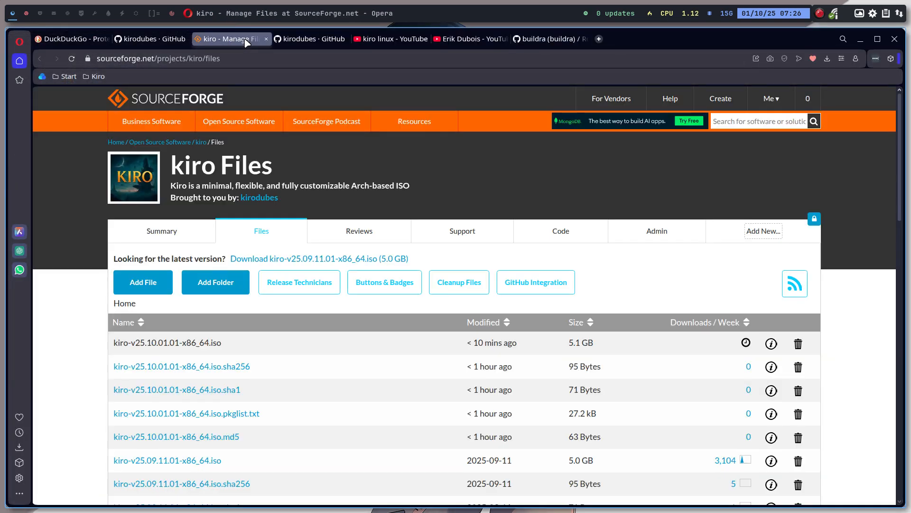
click(72, 58)
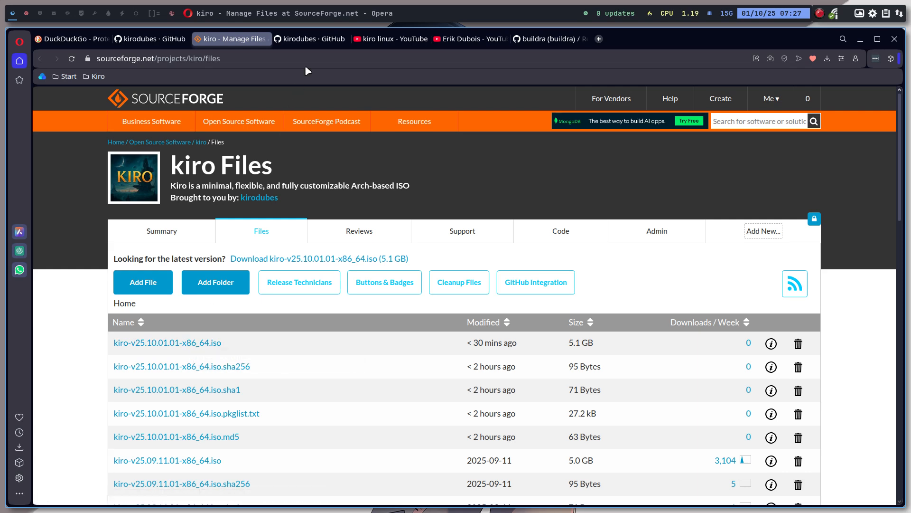
- From the kirodubes profile, browse kiro-iso's archiso folder, then its installation-scripts folder
click(309, 38)
mouse_move(334, 105)
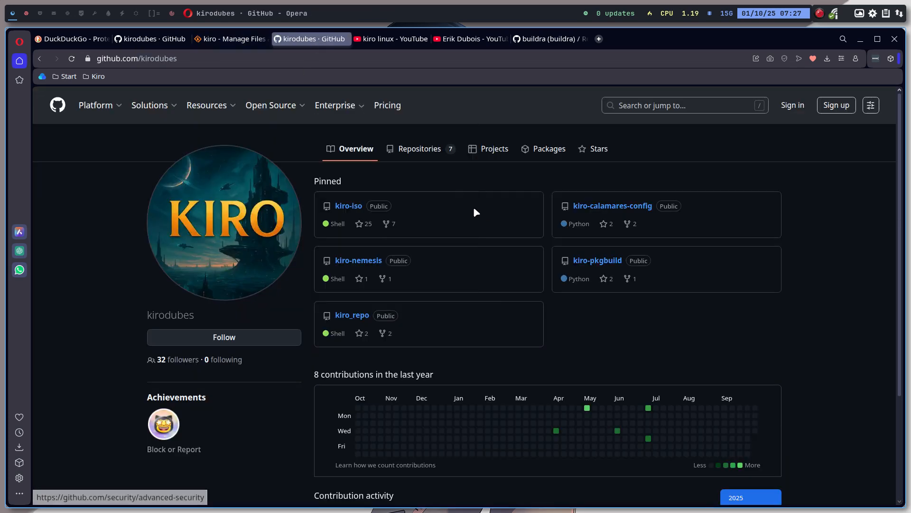
click(348, 205)
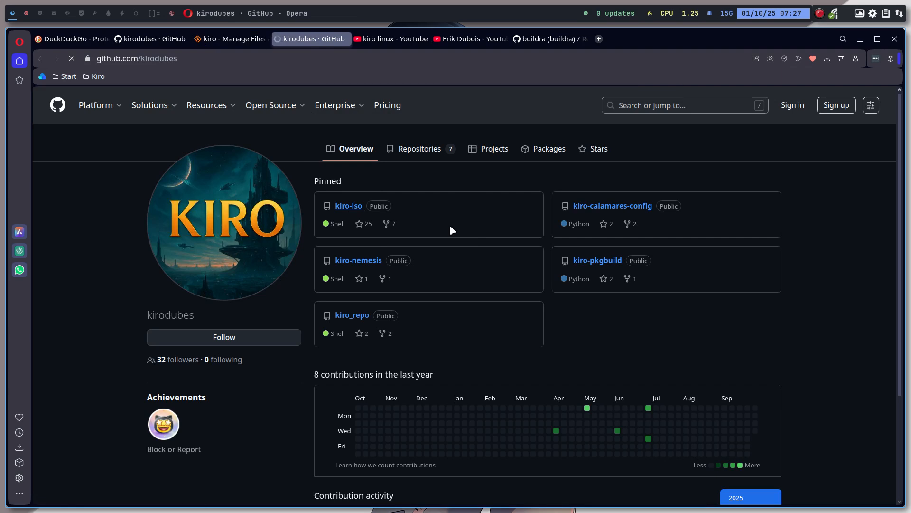
click(181, 258)
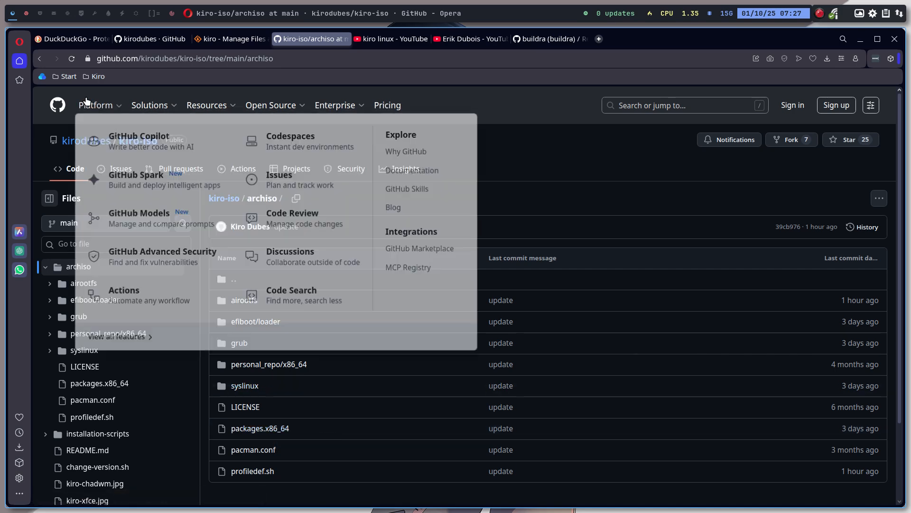
click(42, 58)
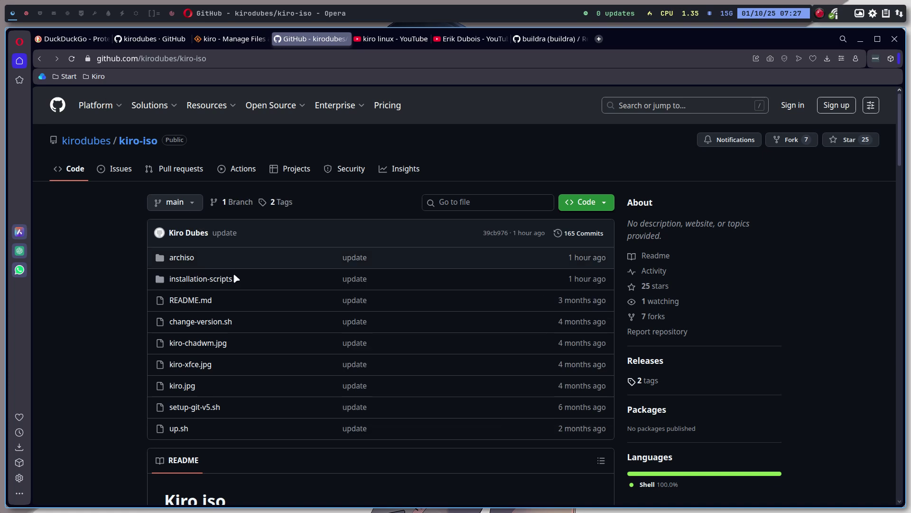
click(207, 278)
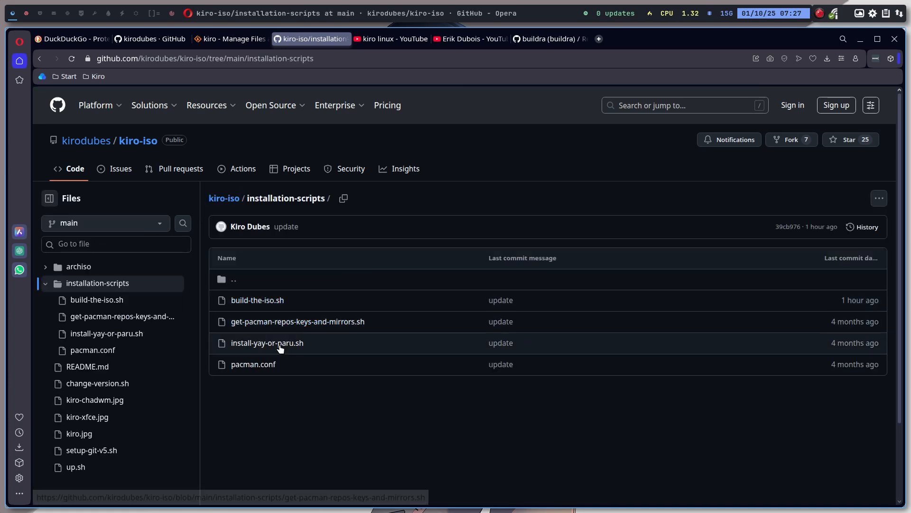